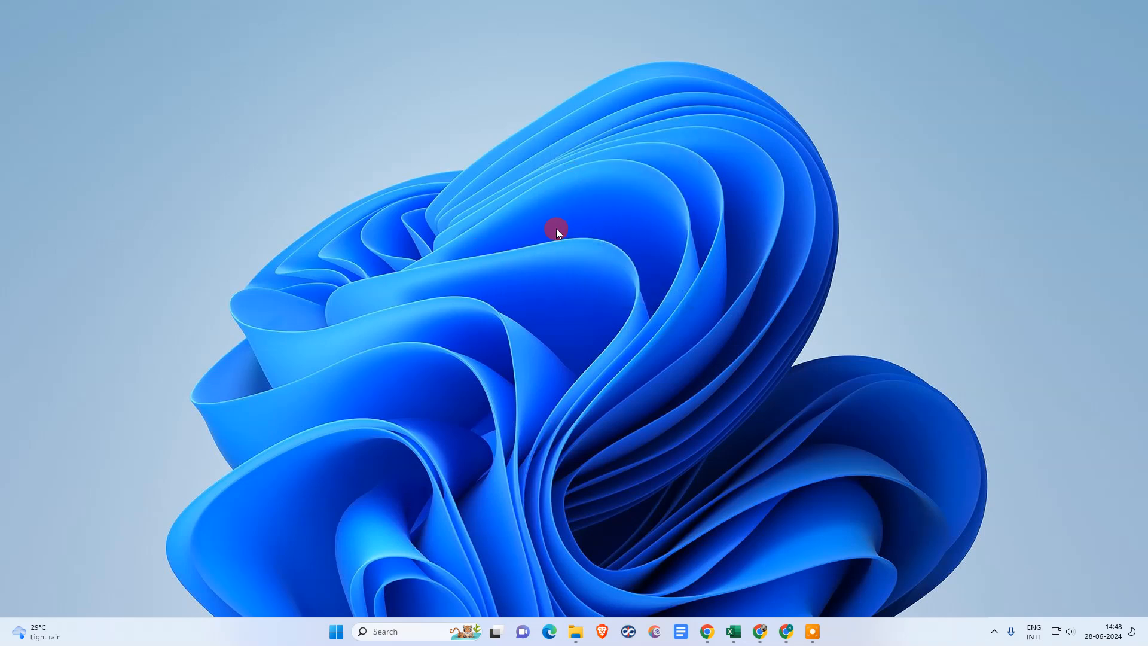
right_click(561, 187)
left_click(634, 242)
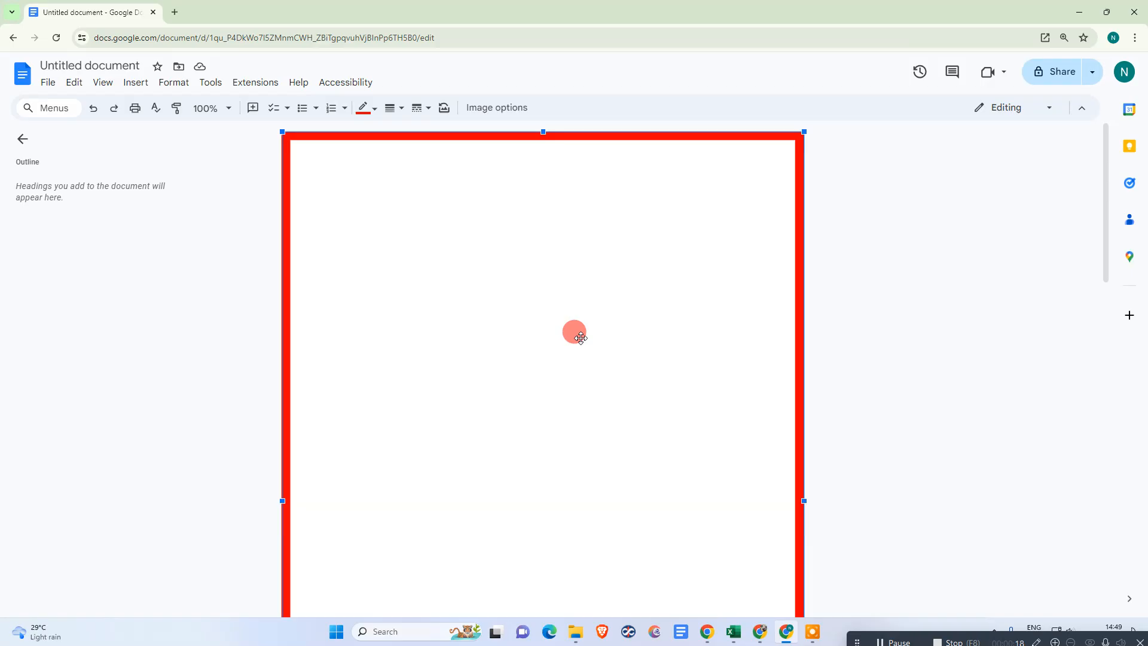
Look over the red page border around the document's pages.
scroll(566, 343, "down", 10)
scroll(561, 351, "up", 15)
left_click(525, 290)
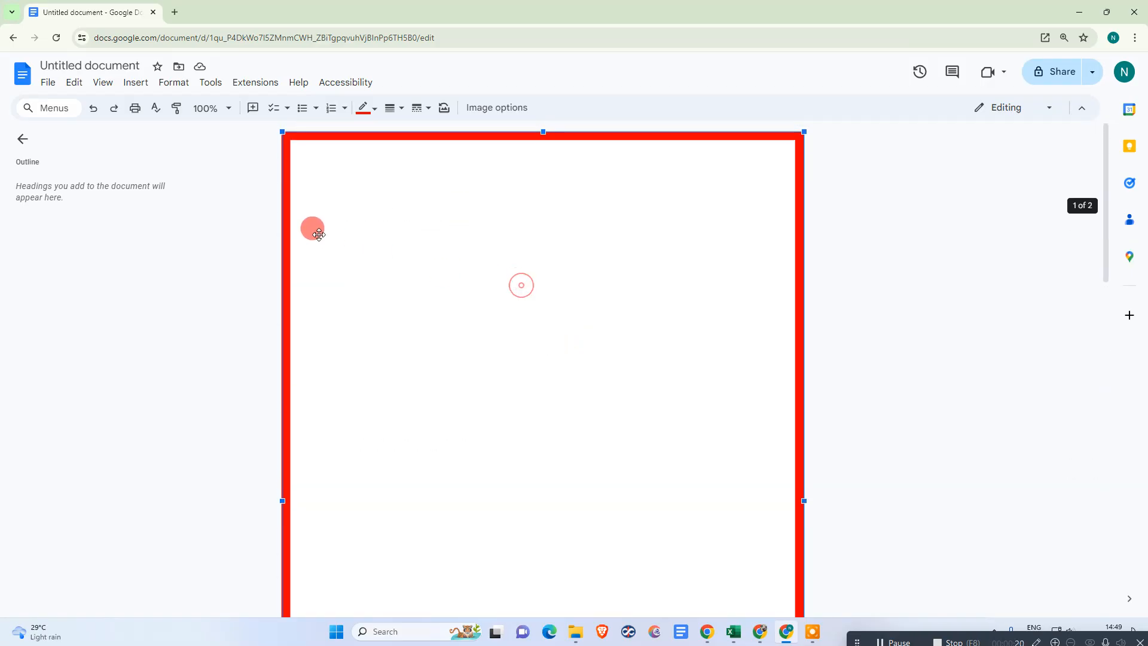
scroll(741, 213, "down", 5)
scroll(479, 180, "up", 5)
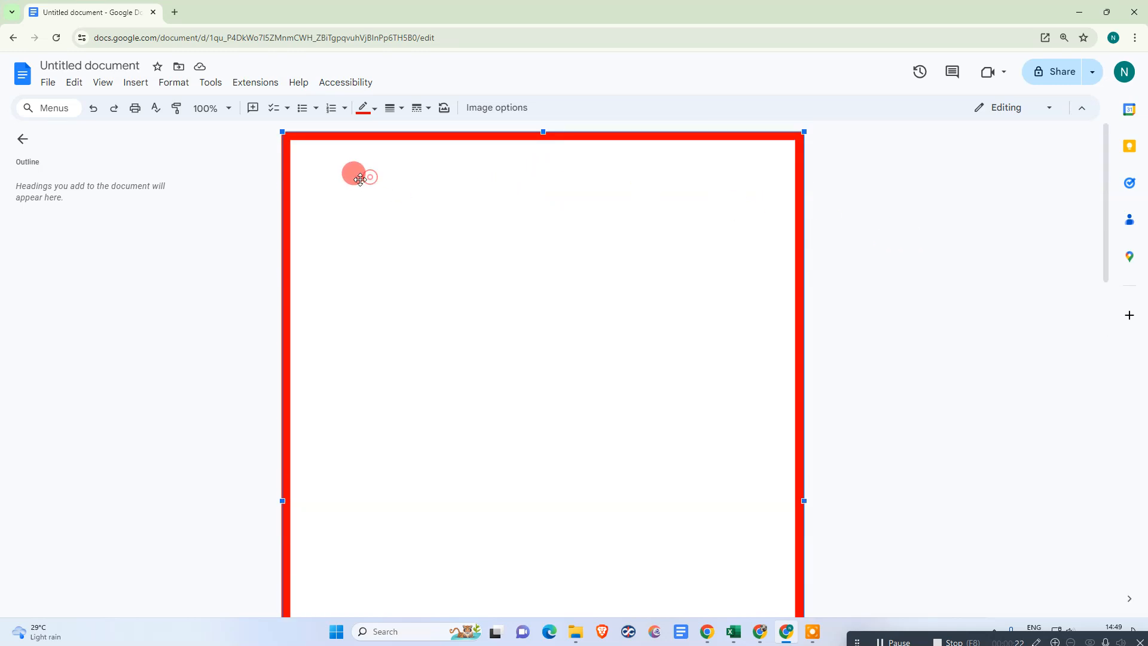
Enter the sample text "adfasdfasdfasdfsa" inside the red page border.
left_click(841, 210)
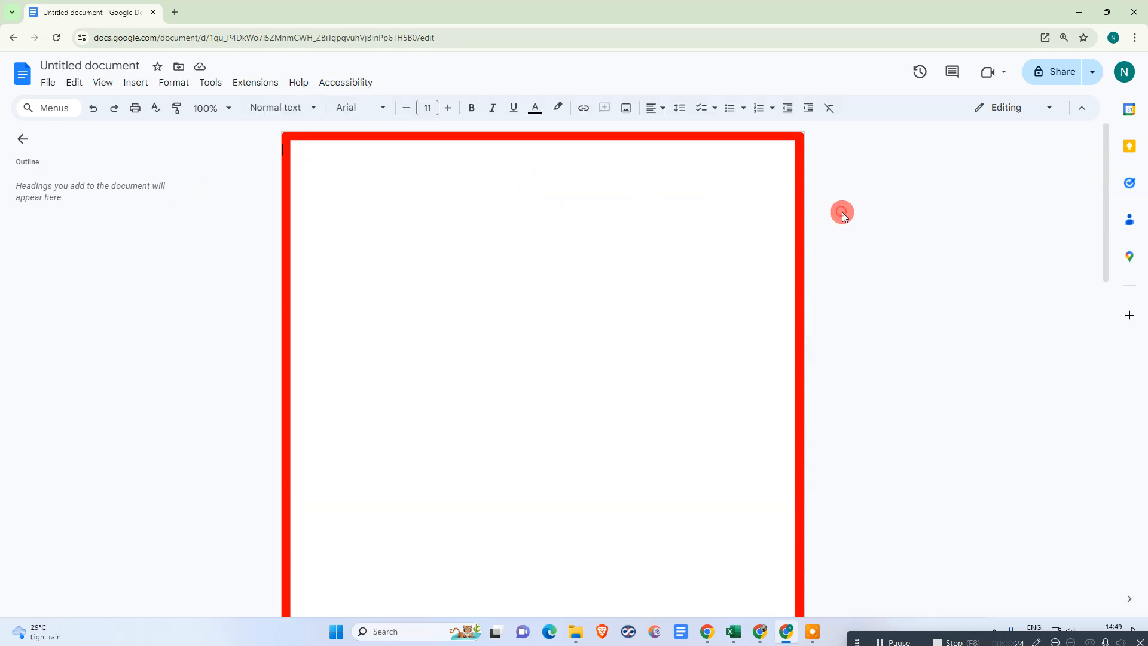
left_click(552, 207)
type("ds")
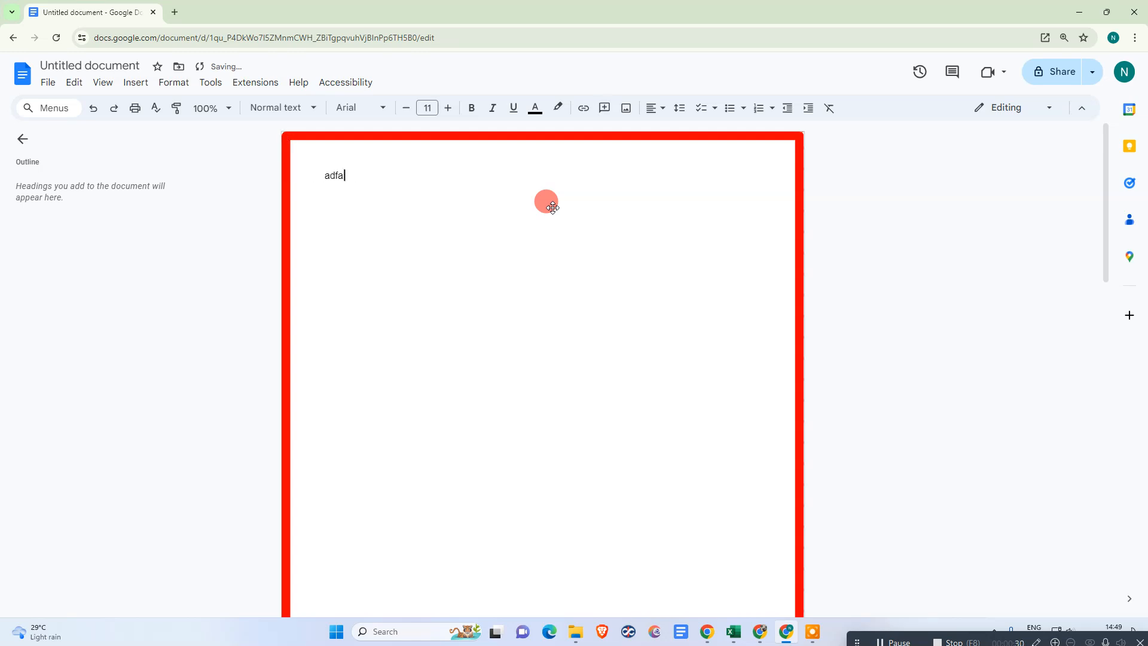
type("sdfsa")
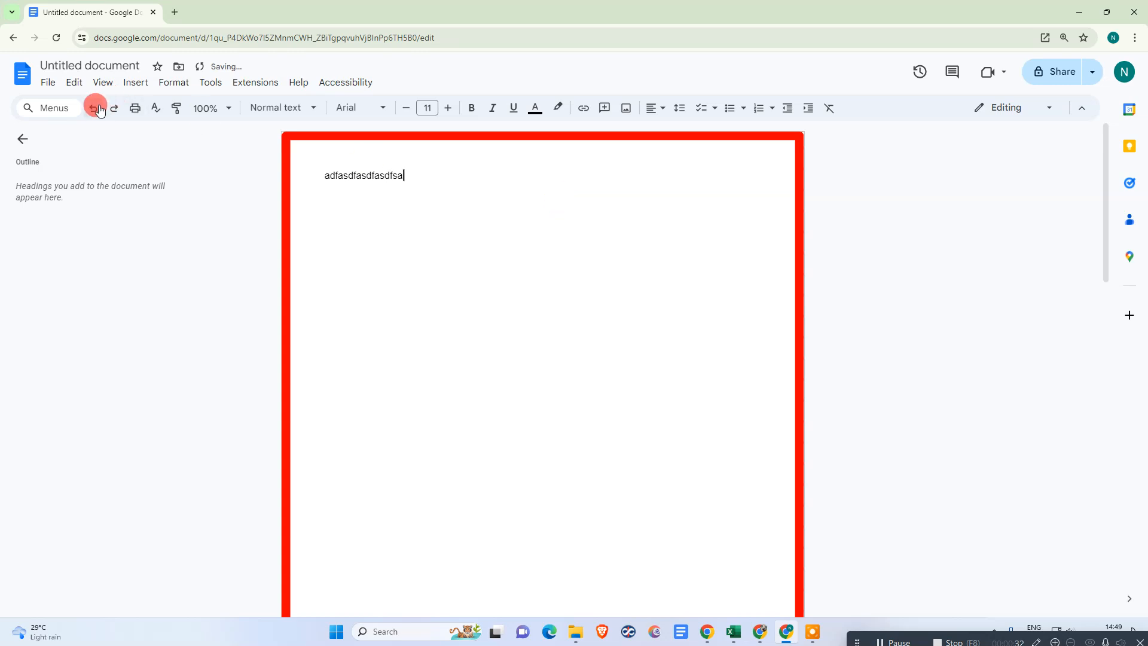
Search the commands for "rul" and show the ruler.
left_click(55, 107)
type("rul")
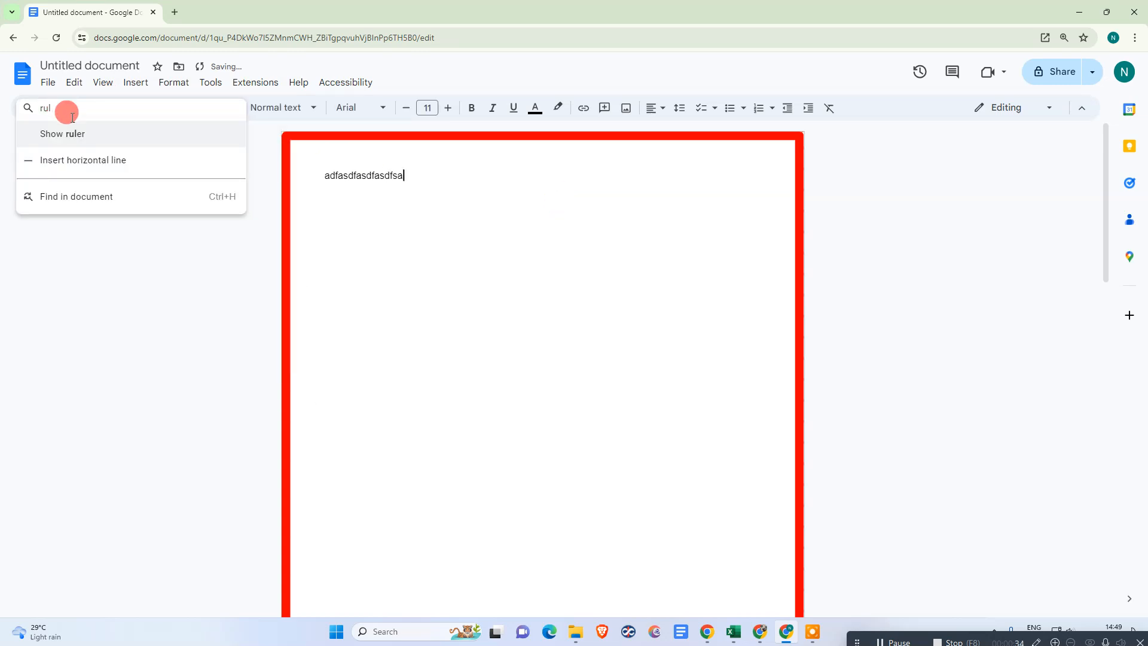
left_click(65, 132)
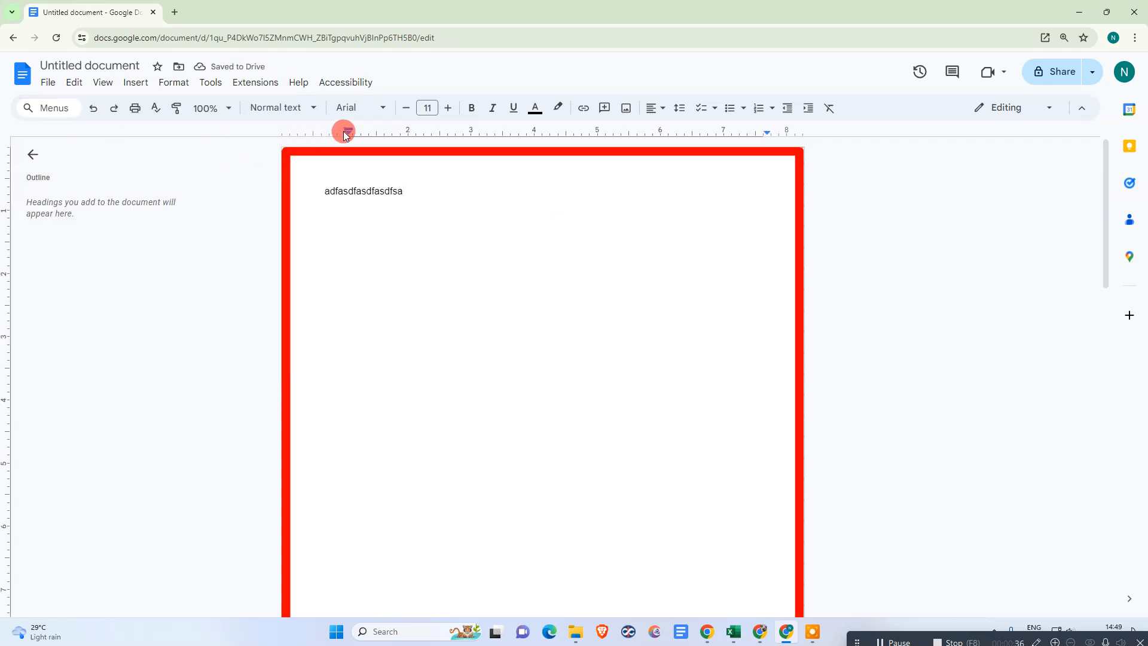
Move the left indent to about 0.6 inches and enter the sample lines "asdfasdfasdf" and "adsfasdfasdf".
left_click(404, 193)
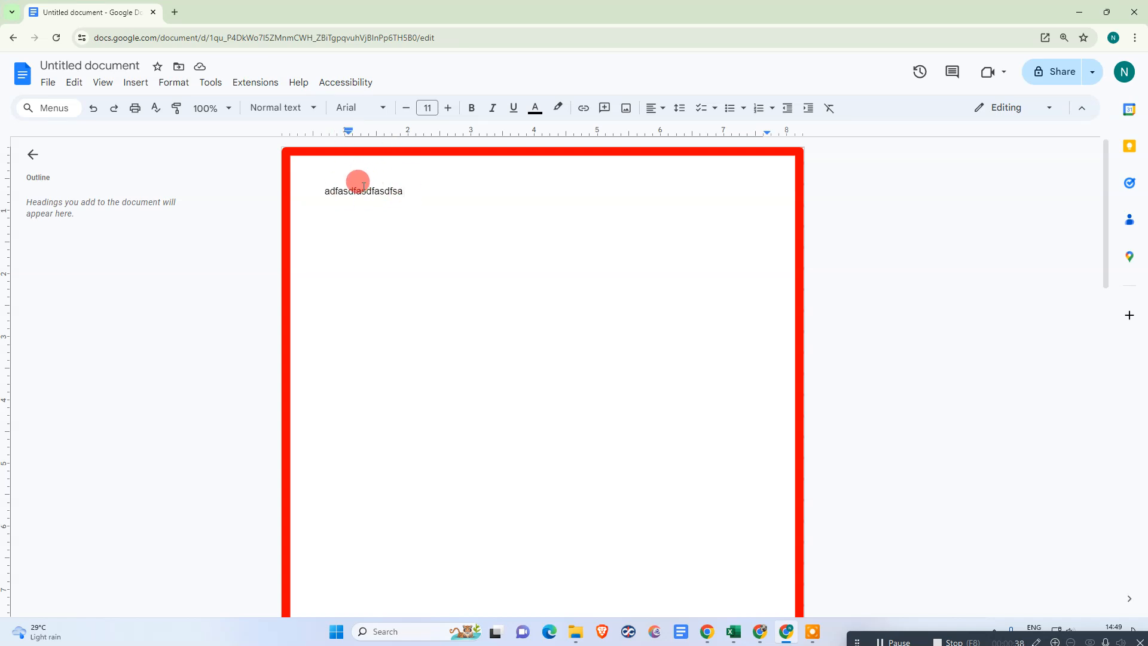
right_click(318, 132)
right_click(319, 131)
left_click(340, 160)
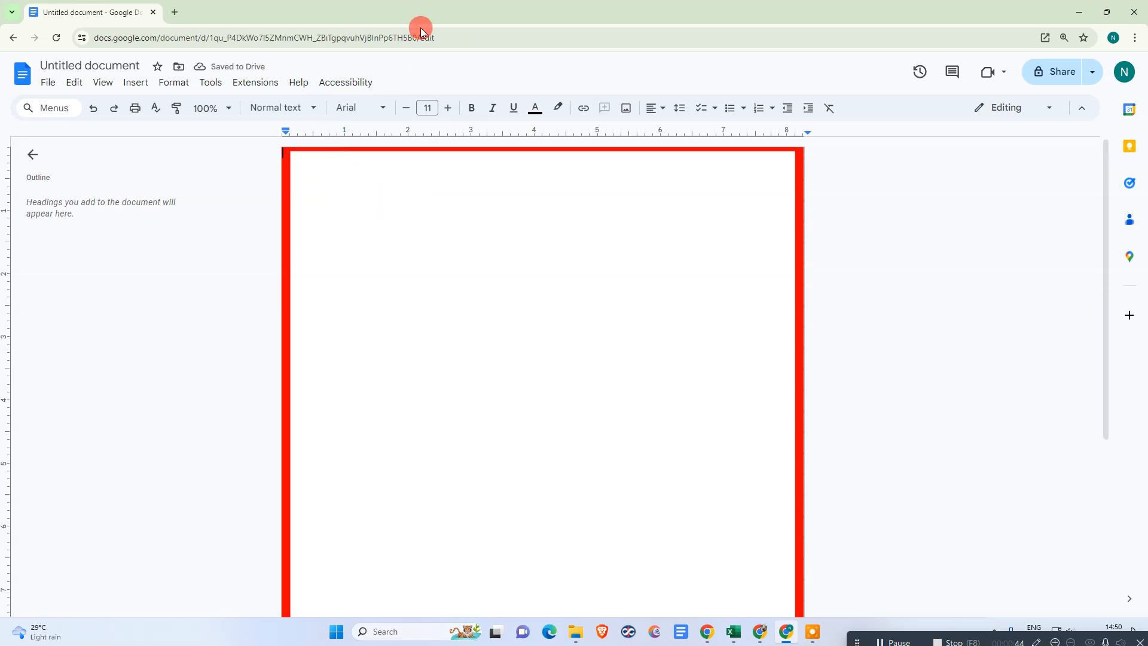
left_click_drag(285, 131, 321, 131)
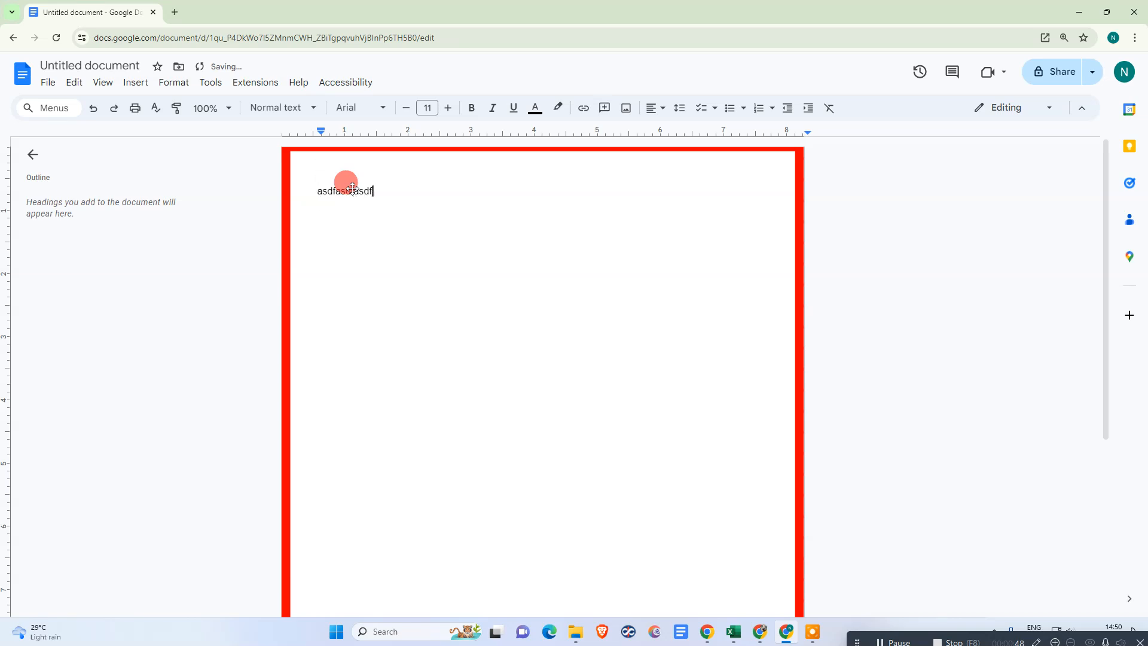
key("Return")
Delete the red page border and all the sample text from the document.
left_click(695, 297)
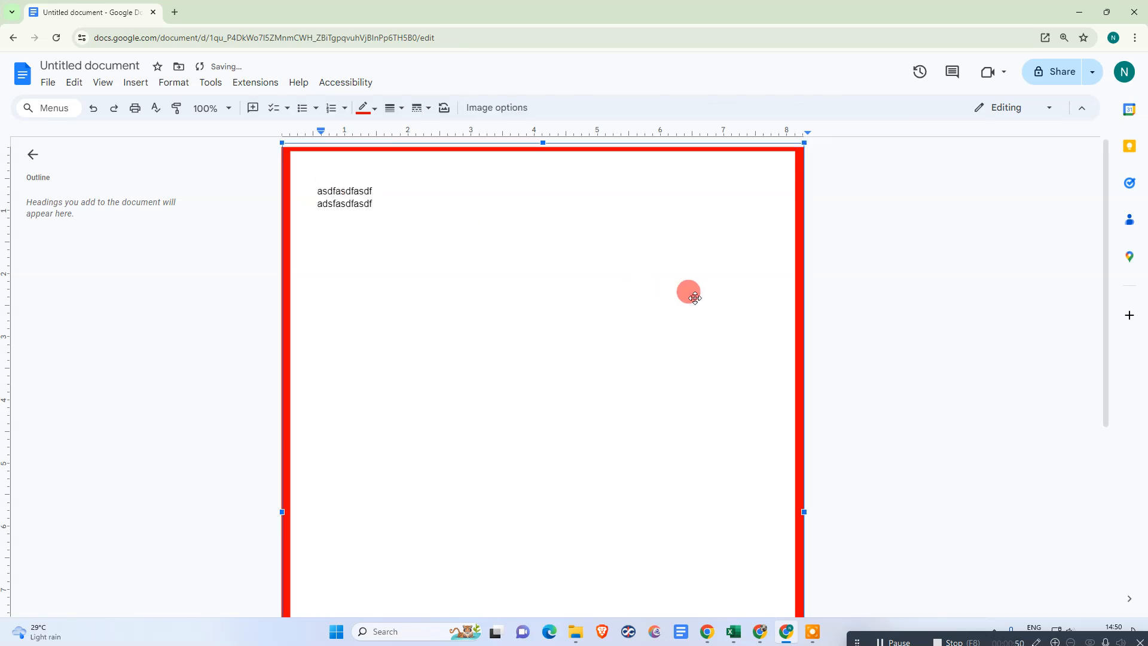
key("Delete")
key("ctrl+a")
key("Delete")
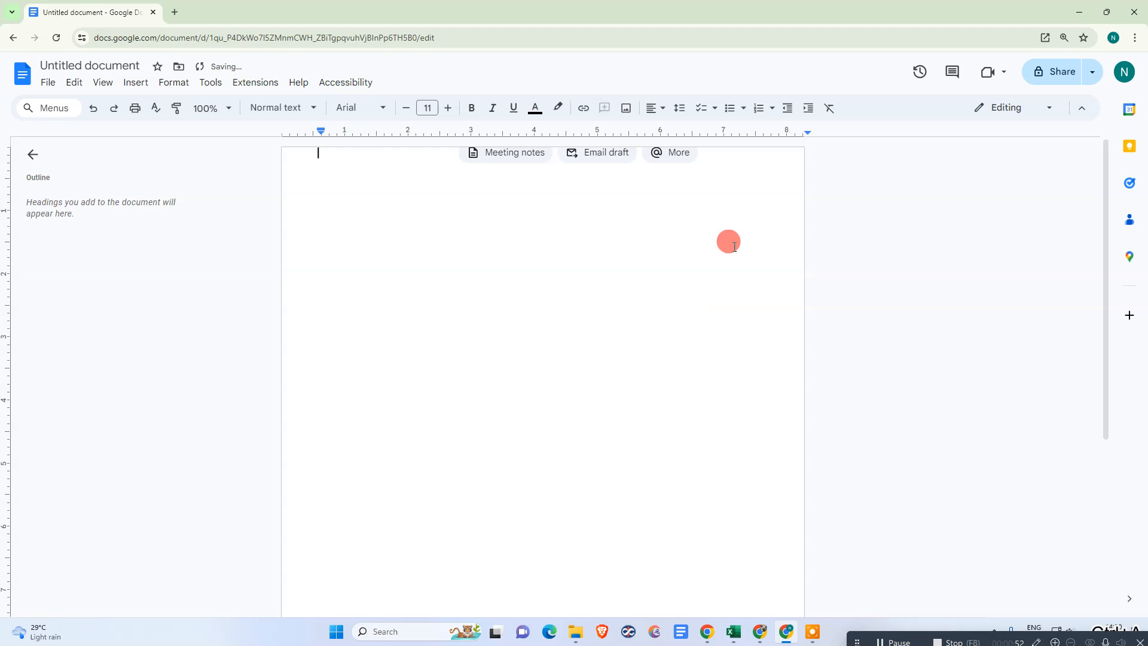
Set the top, bottom, left and right page margins to 0.2 inches for the whole document.
scroll(885, 228, "down", 3)
scroll(885, 229, "up", 3)
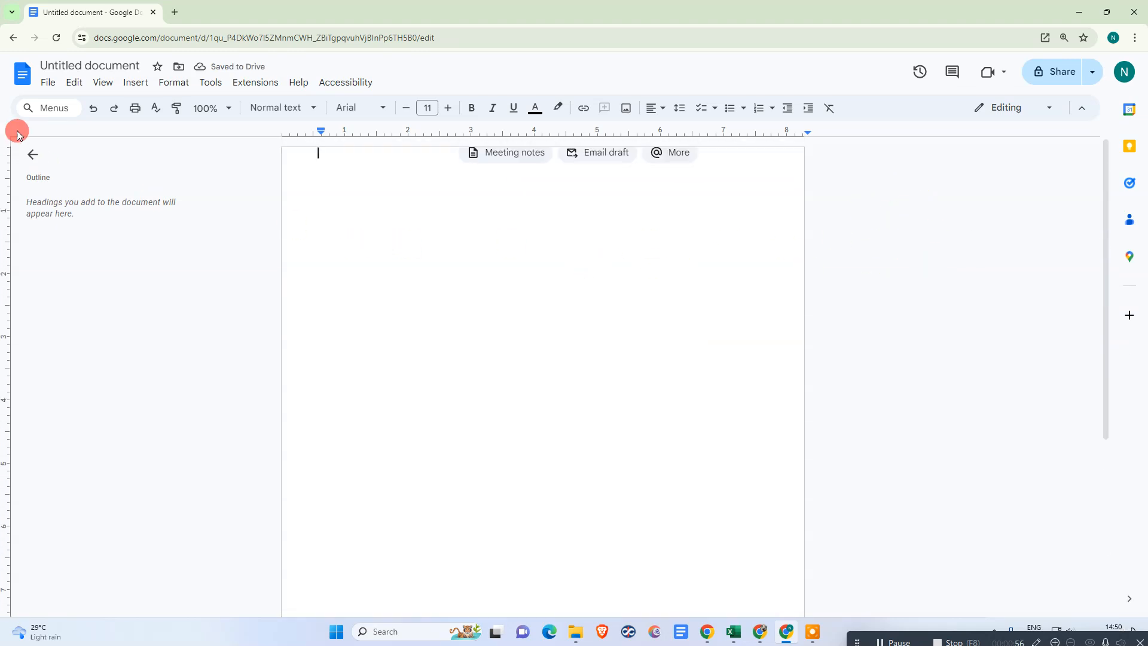
left_click(42, 85)
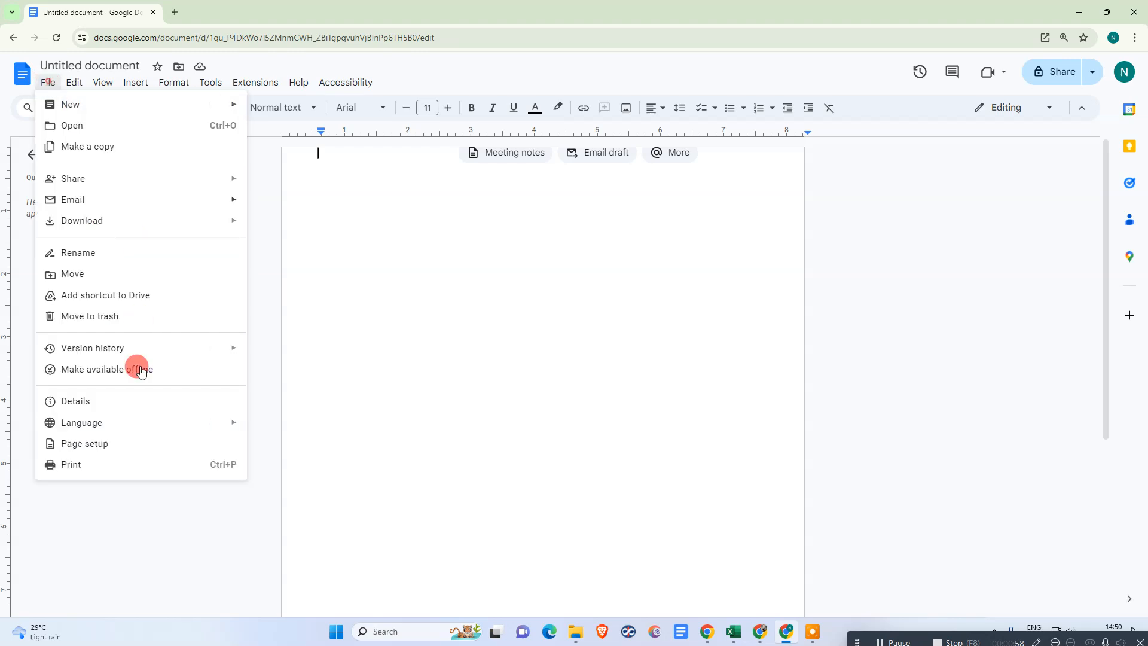
left_click(97, 453)
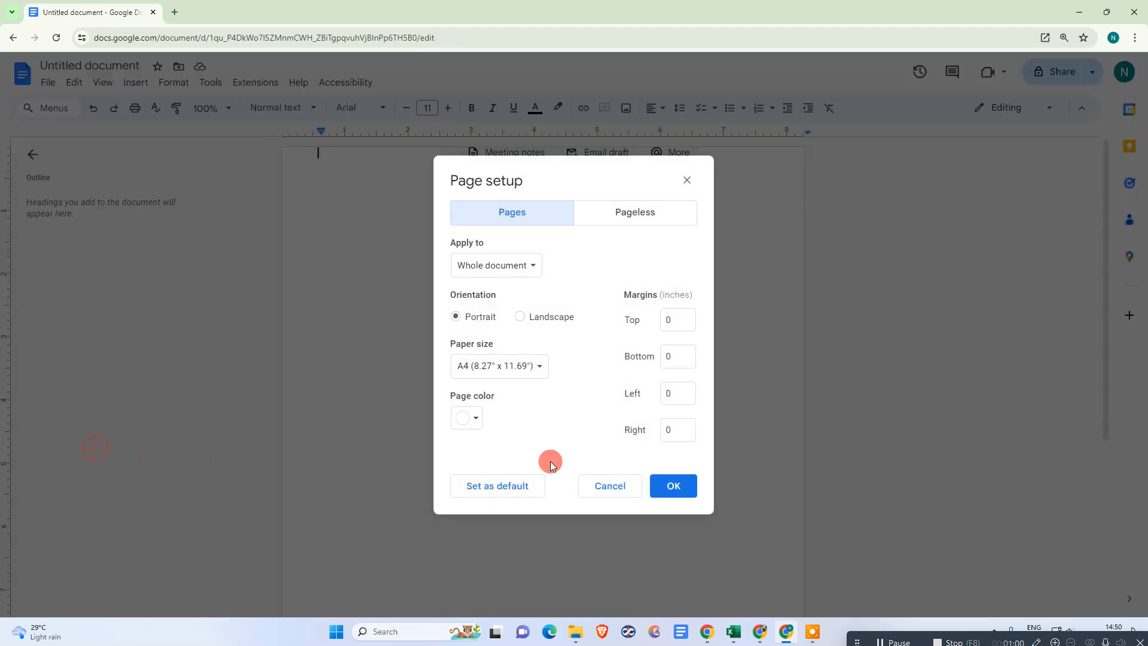
left_click(671, 326)
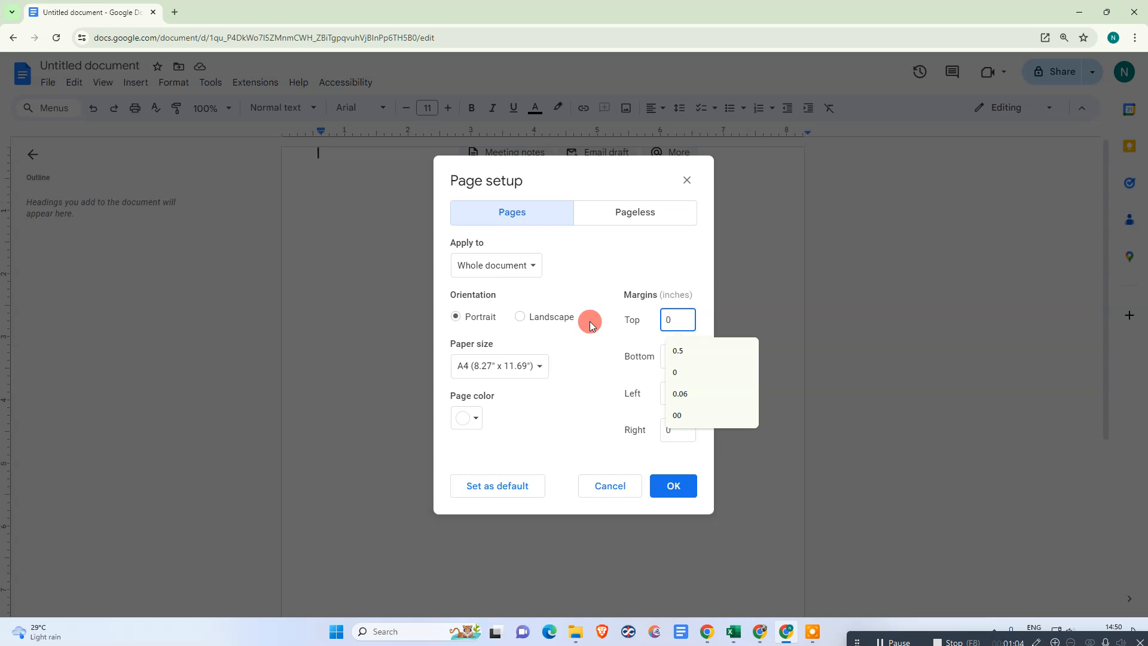
type(".20.2")
key("Tab")
type("0.2")
key("Tab")
type("0.2")
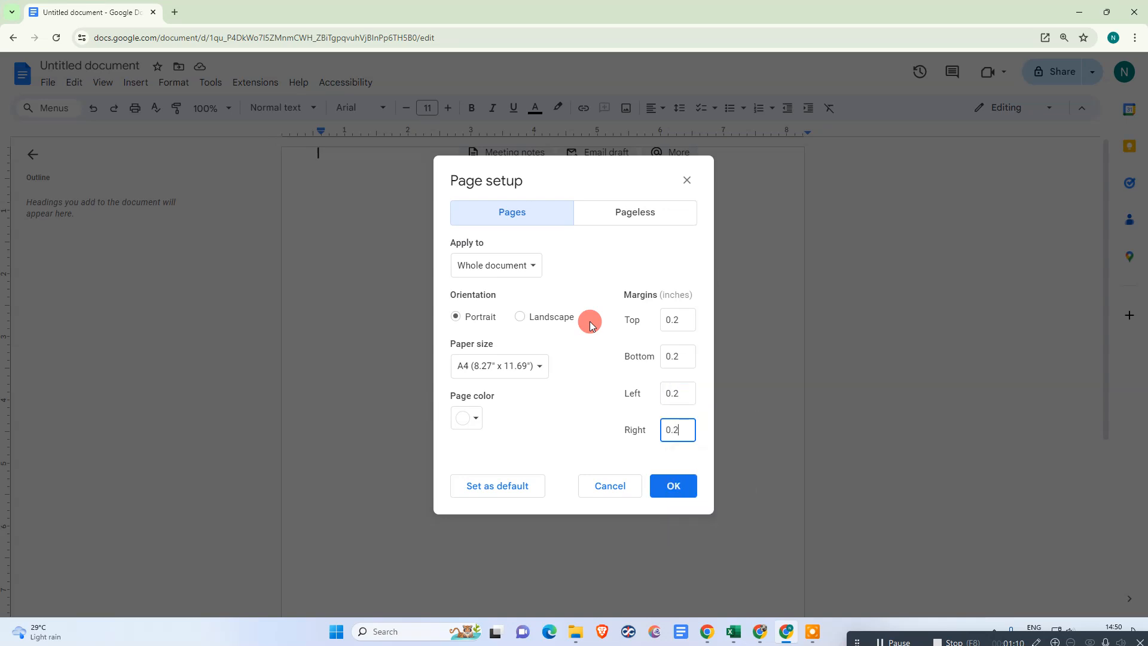
left_click(684, 494)
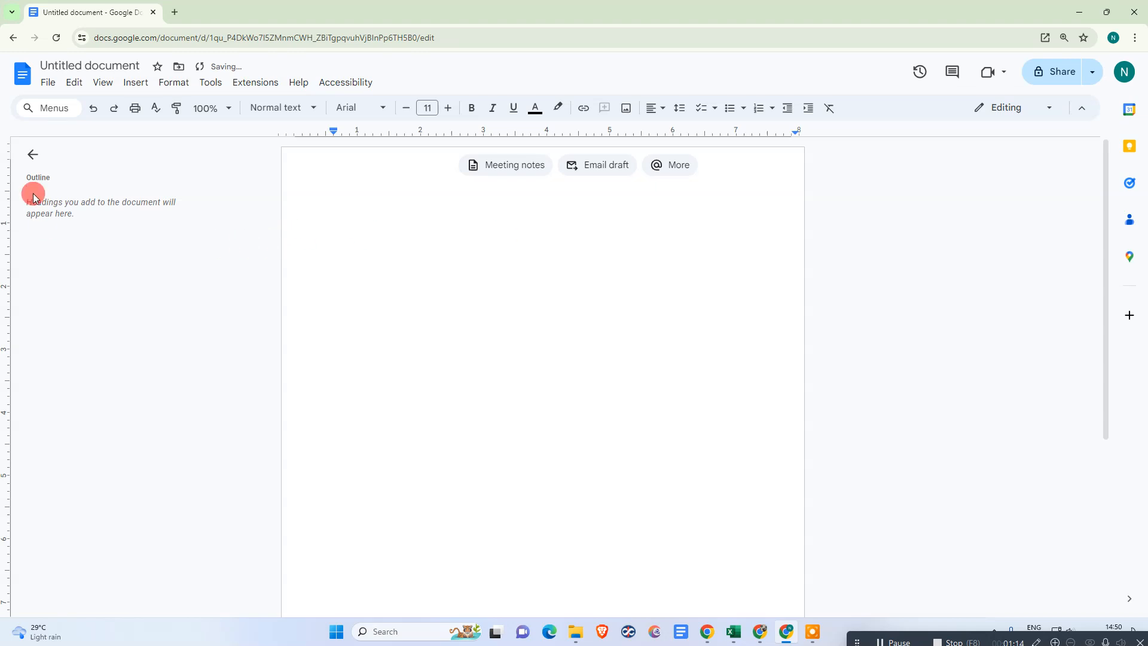
Start a new drawing and draw a plain upright rectangle about 3.7 by 6 inches on its canvas.
left_click(135, 84)
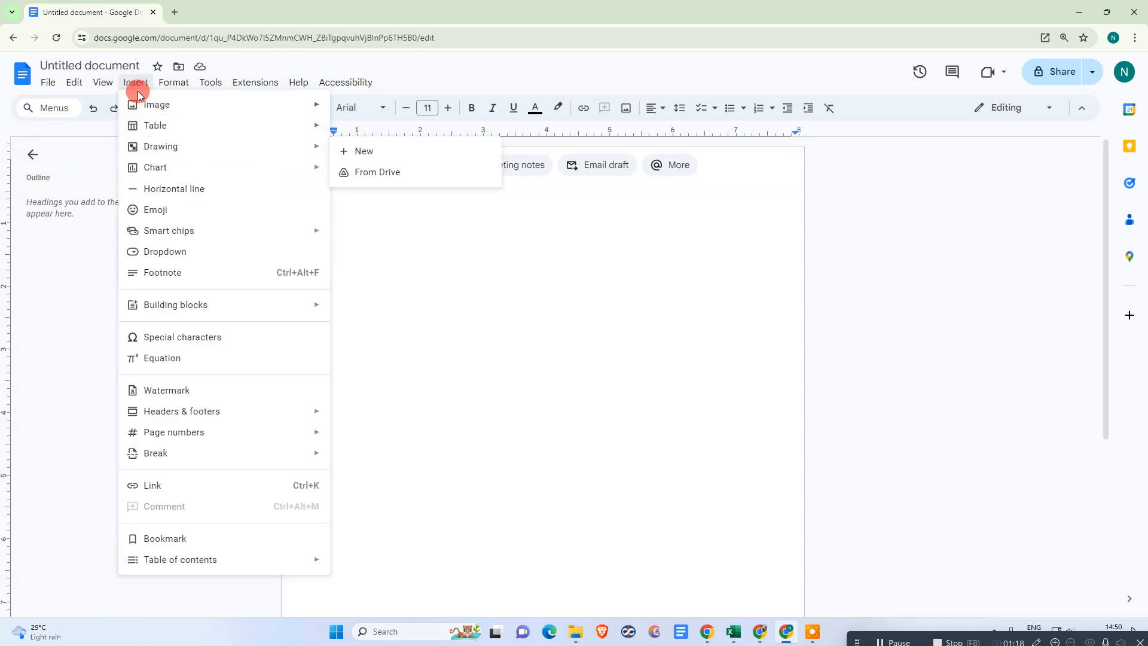
mouse_move(166, 148)
left_click(354, 145)
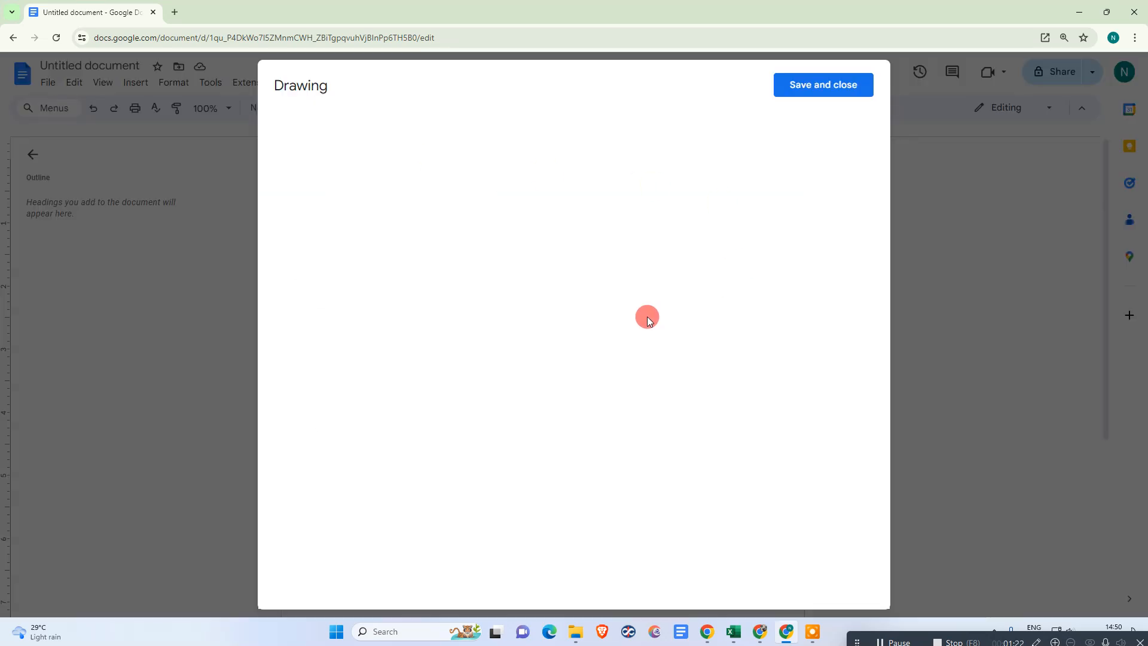
left_click(443, 128)
mouse_move(525, 150)
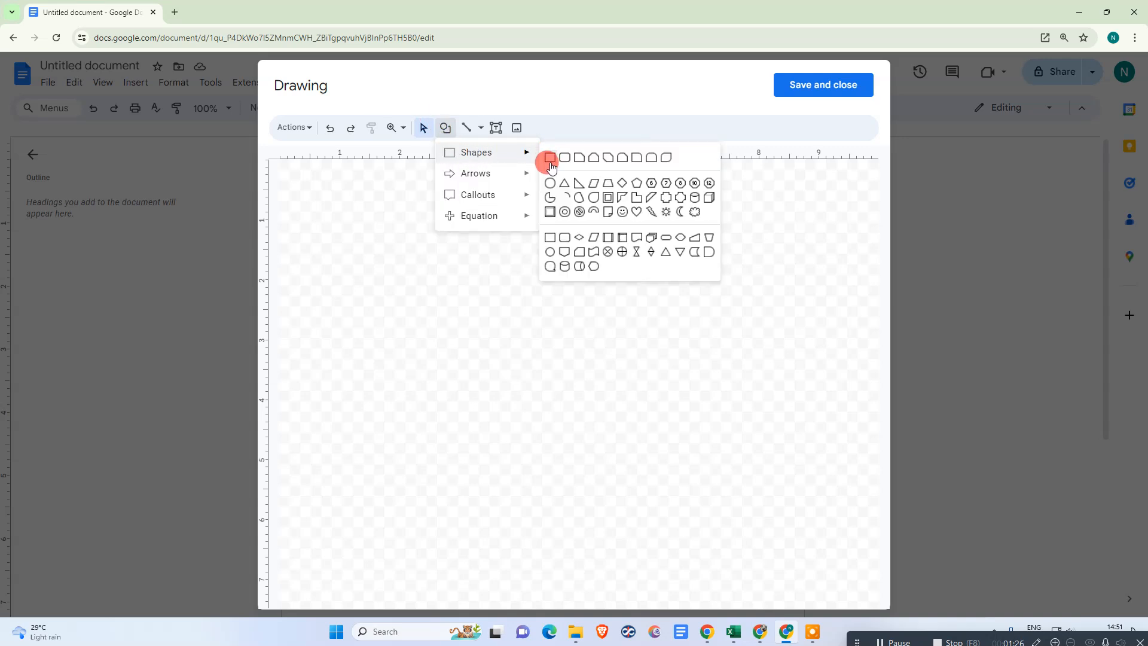
left_click(550, 158)
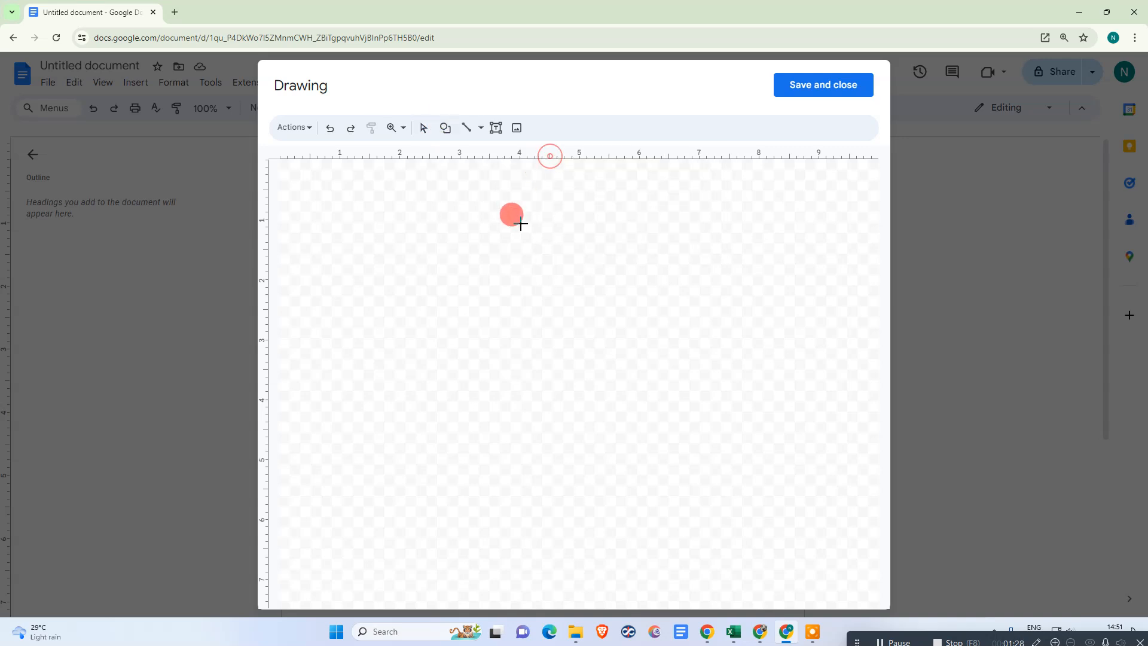
left_click_drag(448, 177, 670, 538)
left_click(752, 266)
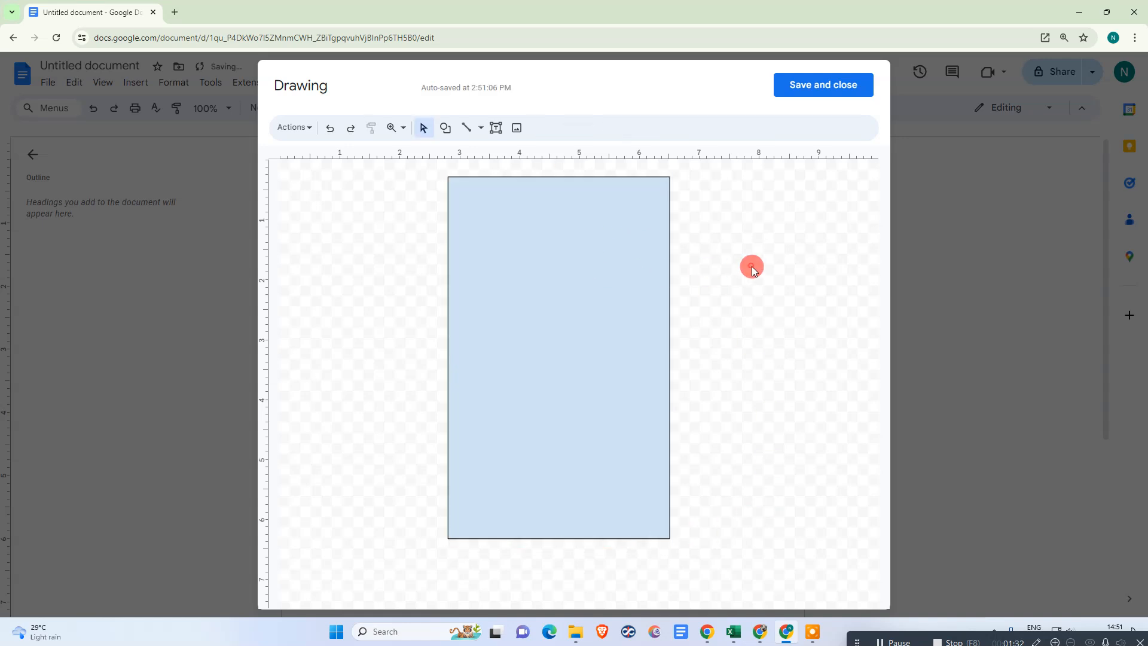
Make the rectangle's fill transparent and save the drawing into the document.
left_click(585, 343)
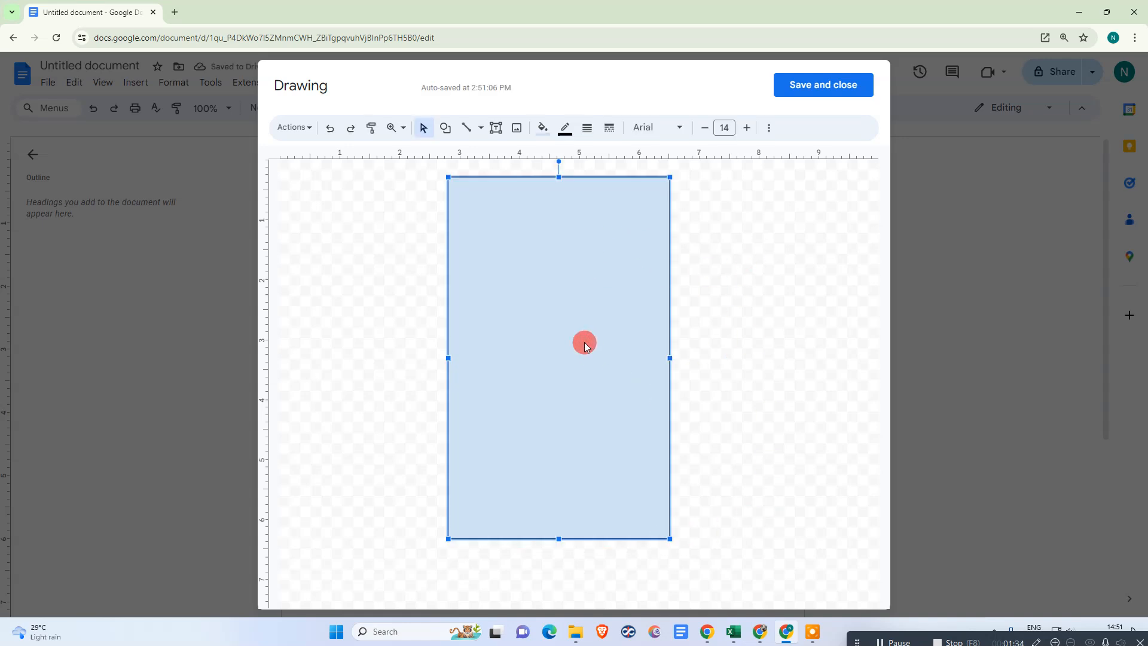
left_click(543, 128)
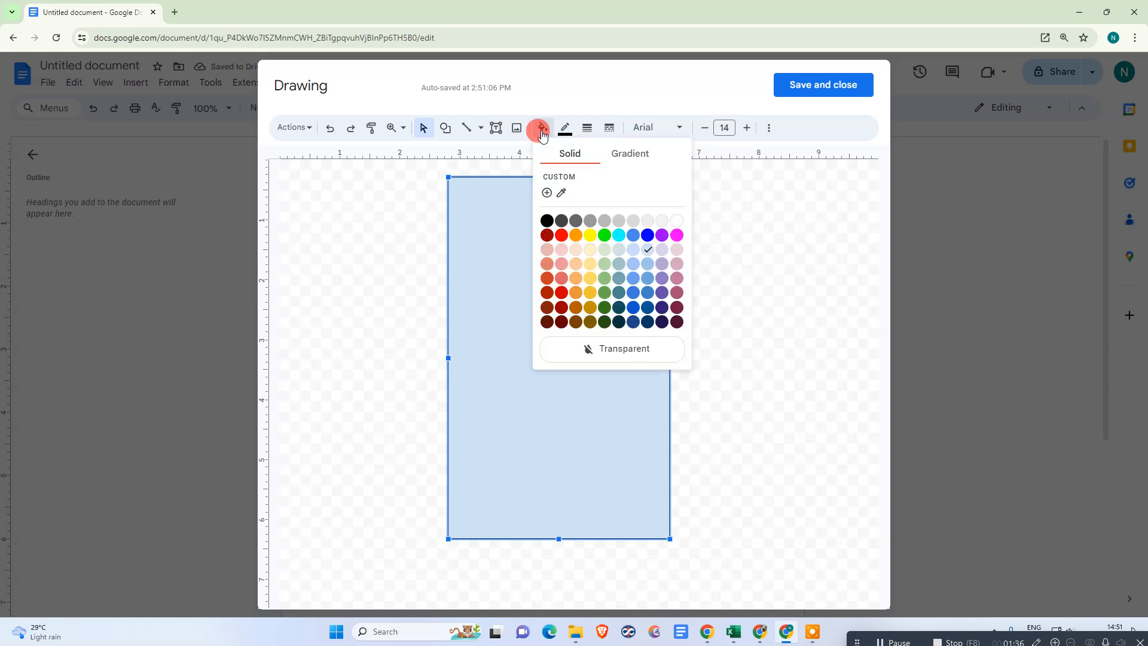
left_click(622, 351)
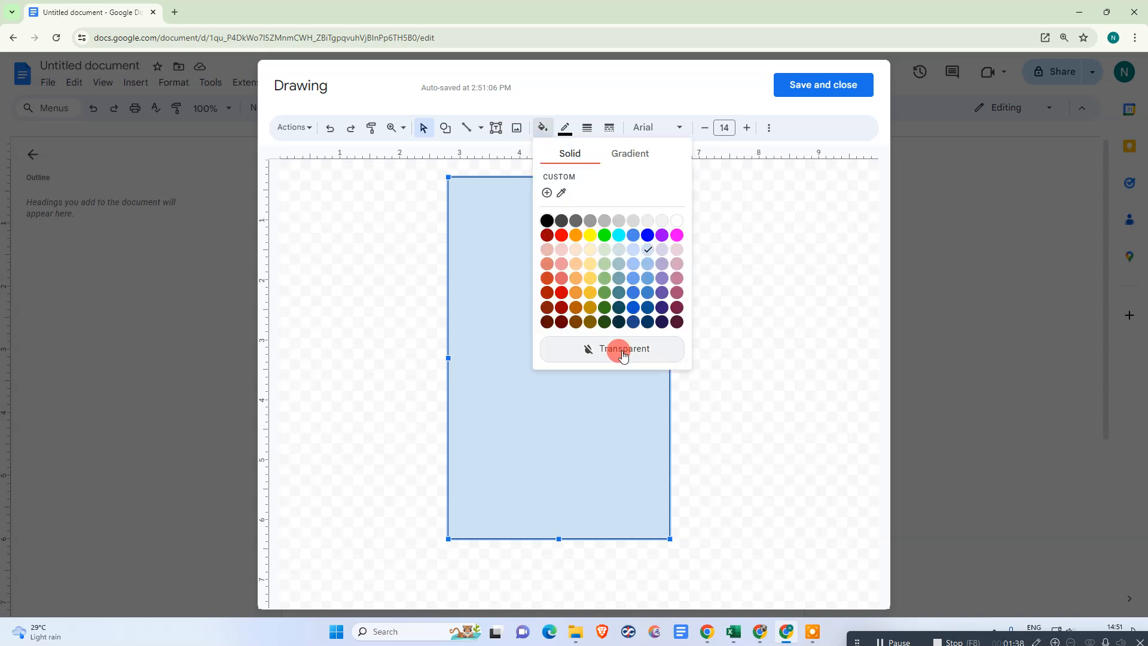
left_click(818, 85)
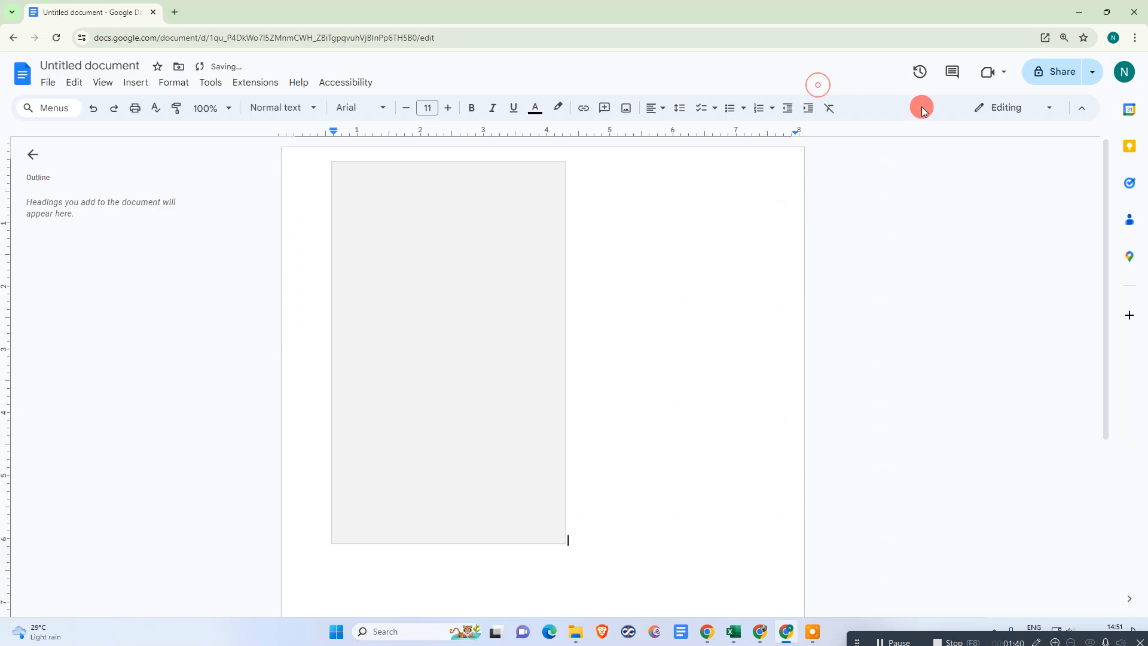
Place the rectangle drawing behind the text and fix its position on the page.
left_click(448, 232)
left_click(727, 230)
left_click(438, 278)
scroll(541, 298, "down", 3)
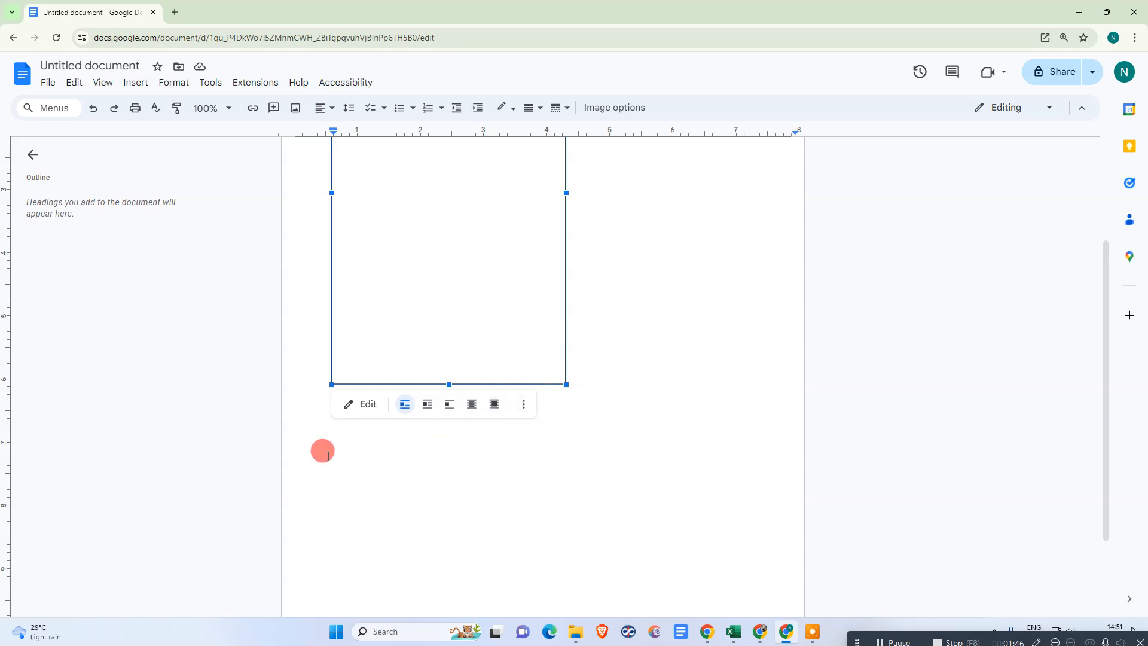
left_click(472, 404)
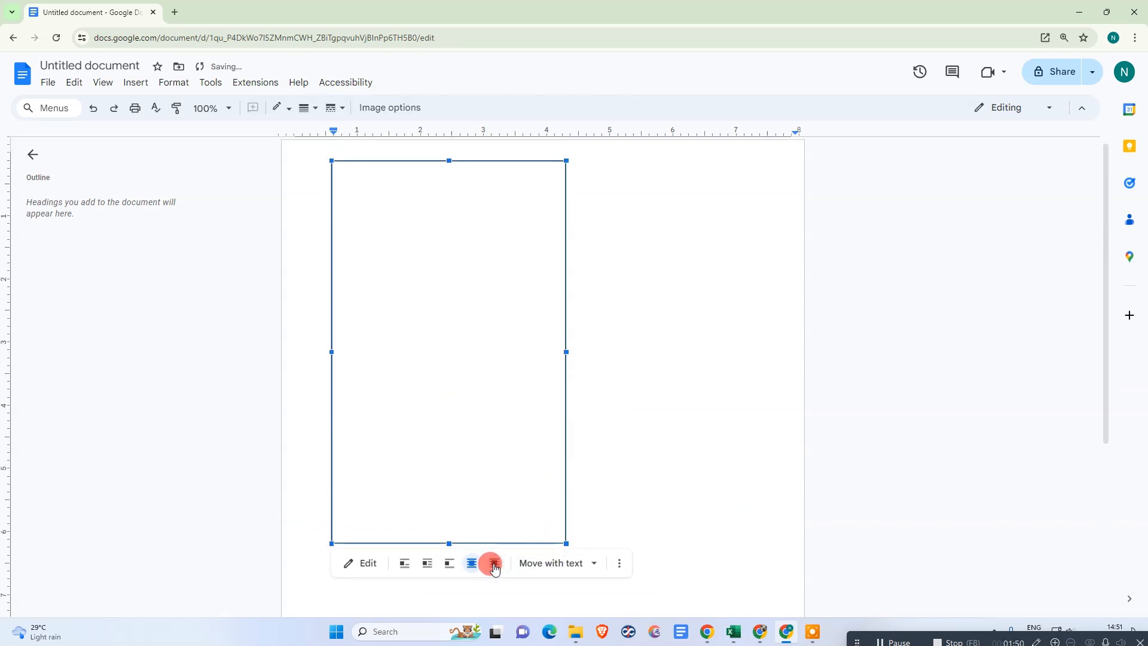
left_click(593, 565)
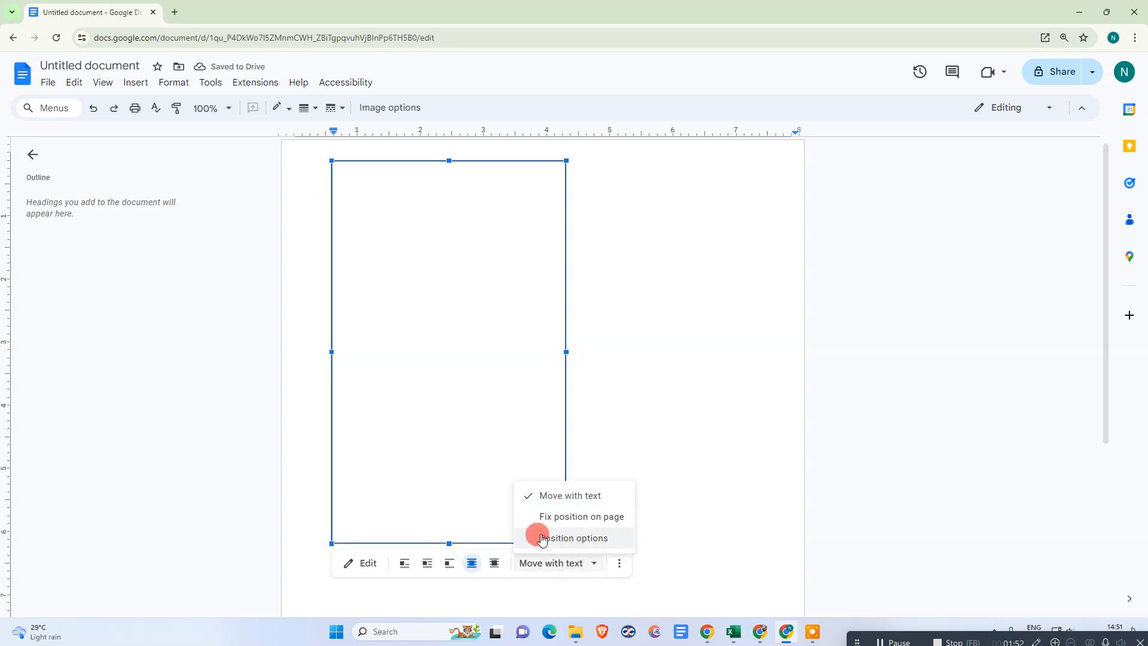
left_click(596, 522)
Stretch the rectangle drawing on all four sides to the edges of the page and deselect it.
mouse_move(565, 160)
left_mouse_down()
mouse_move(583, 158)
mouse_move(574, 160)
left_mouse_up()
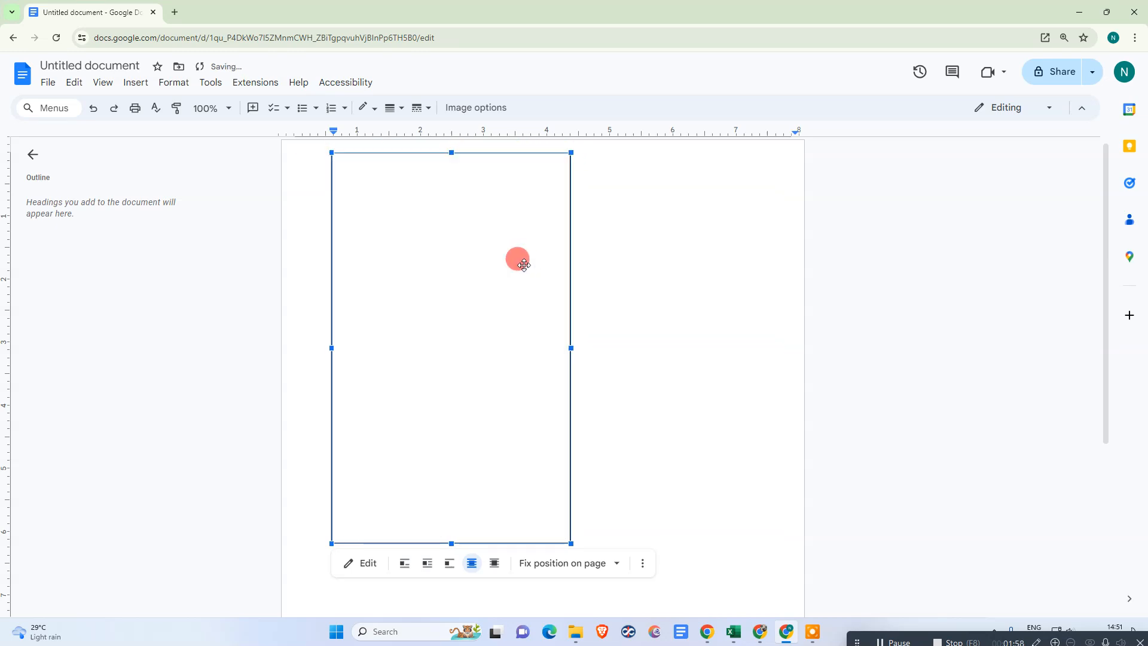
left_click_drag(349, 355, 283, 347)
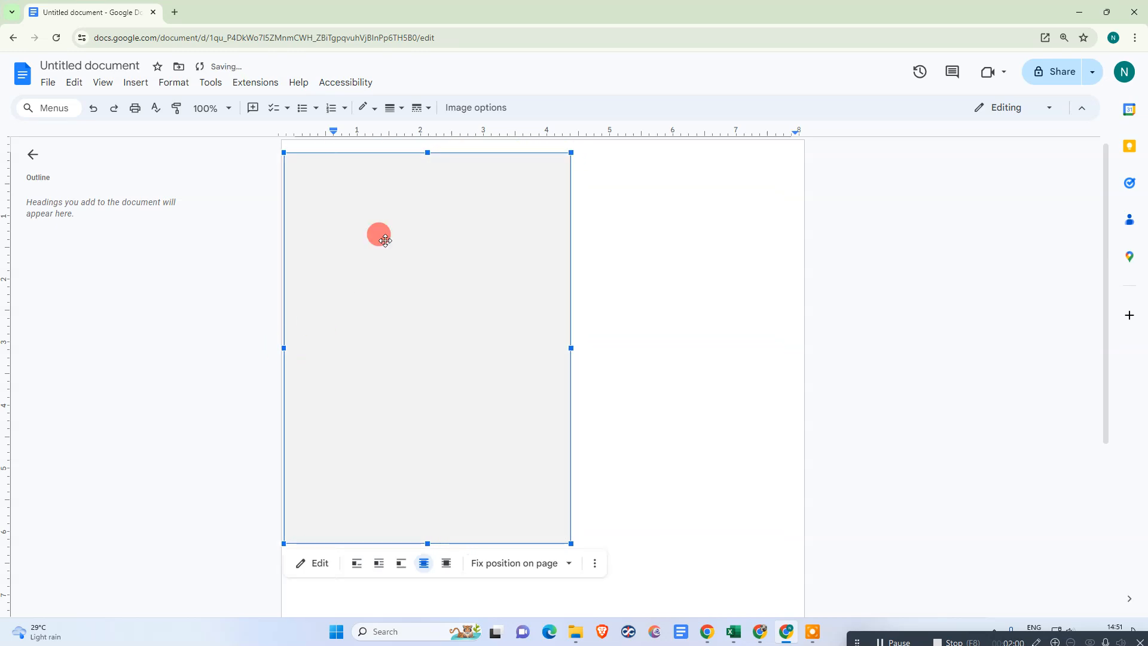
left_click_drag(424, 153, 425, 131)
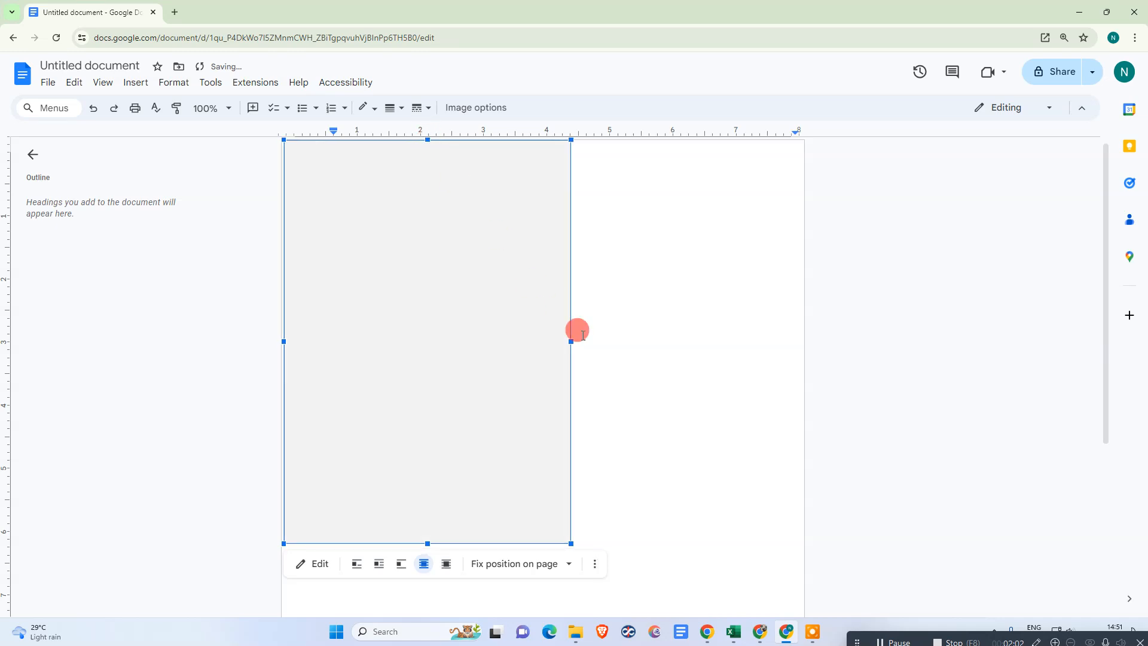
left_click_drag(573, 342, 807, 351)
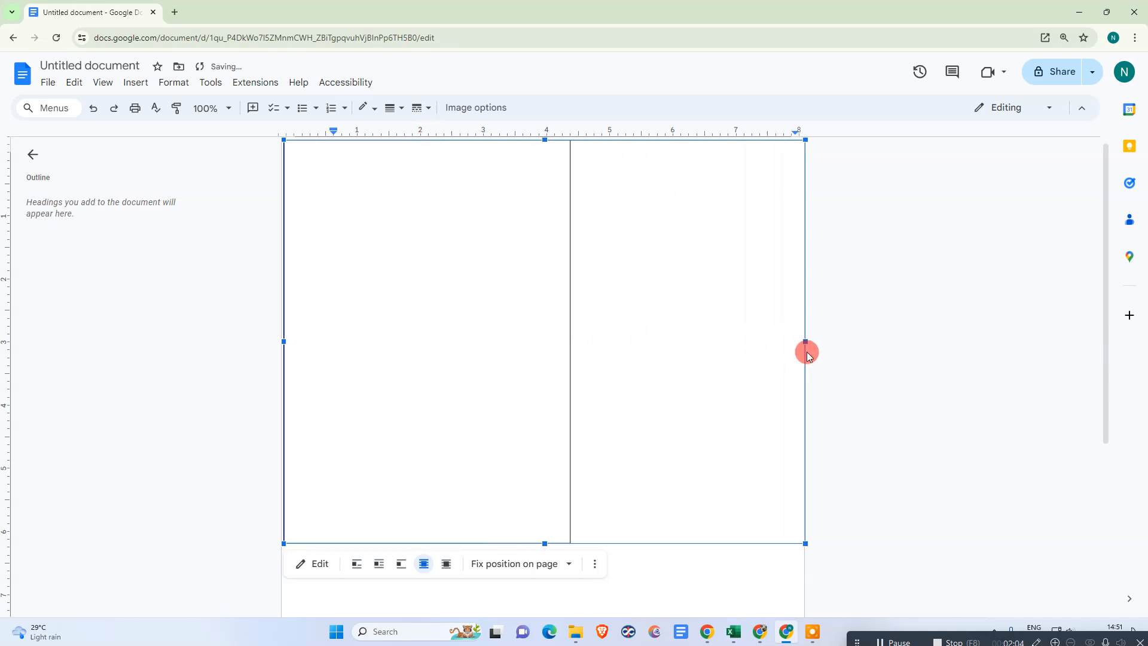
left_click_drag(544, 274, 526, 609)
left_click_drag(284, 241, 281, 240)
left_click(915, 263)
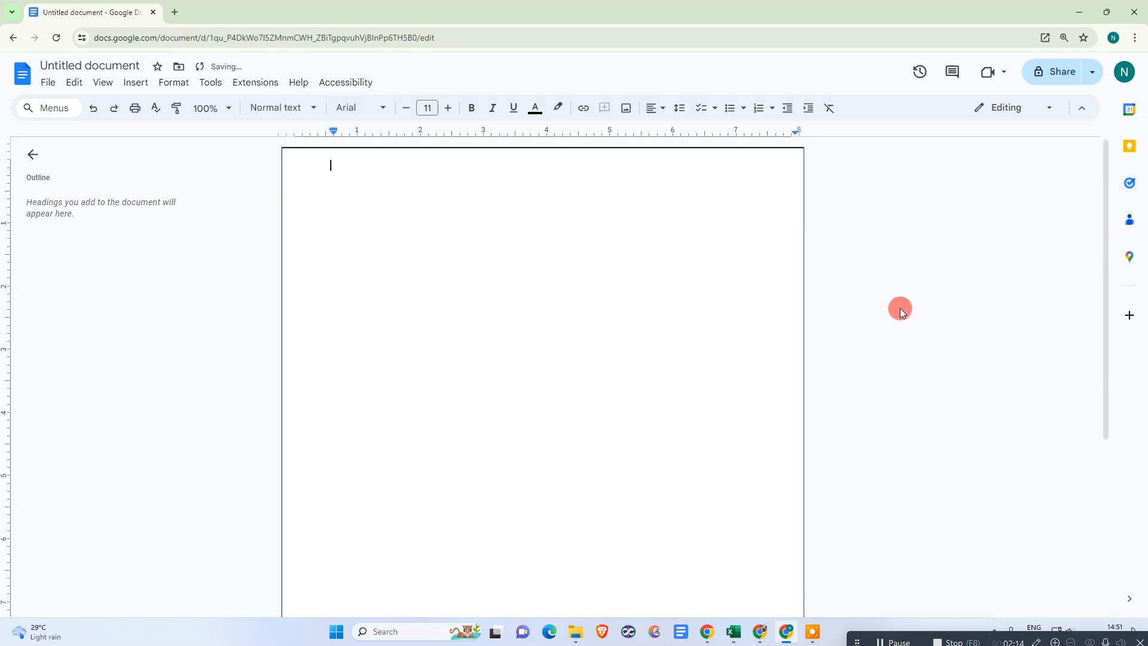
Open the page's rectangle drawing for editing and set its border color to red.
key("ctrl+minus")
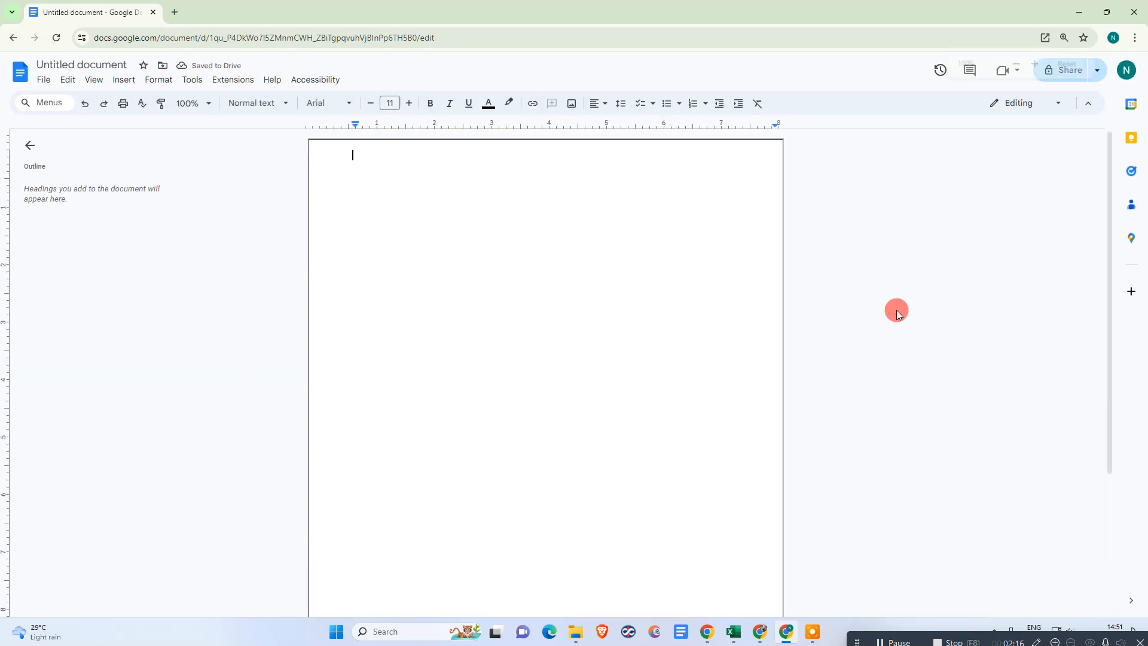
double_click(544, 209)
left_click(544, 273)
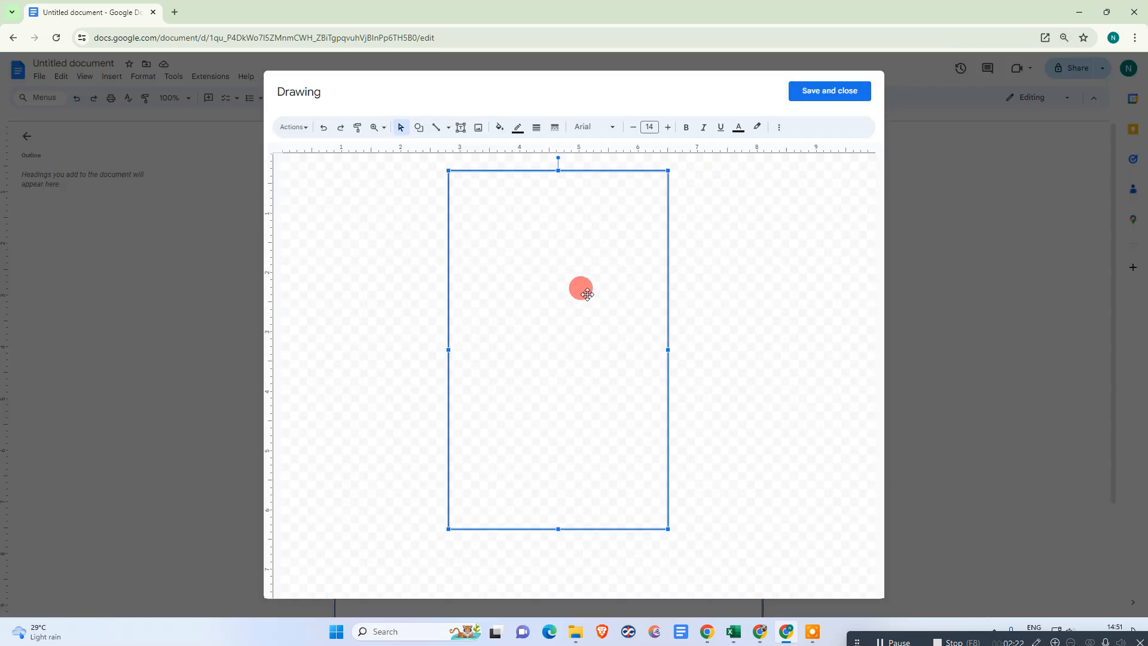
left_click(517, 126)
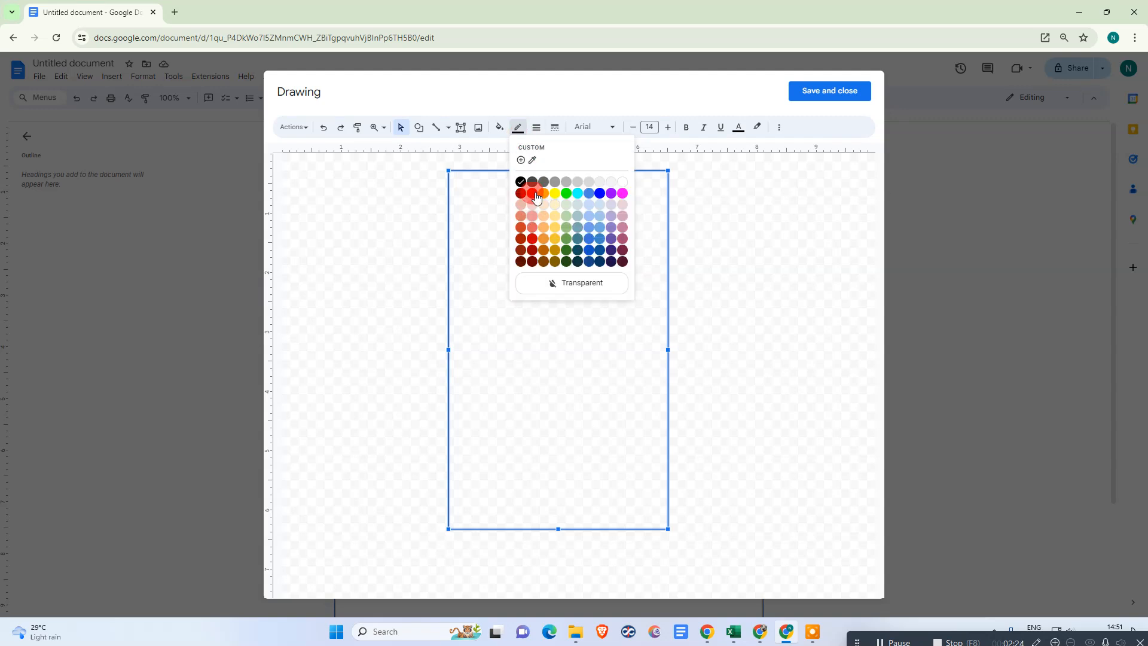
left_click(532, 194)
Give the rectangle's border an 8px weight and a dashed line style, and save the drawing.
left_click(536, 127)
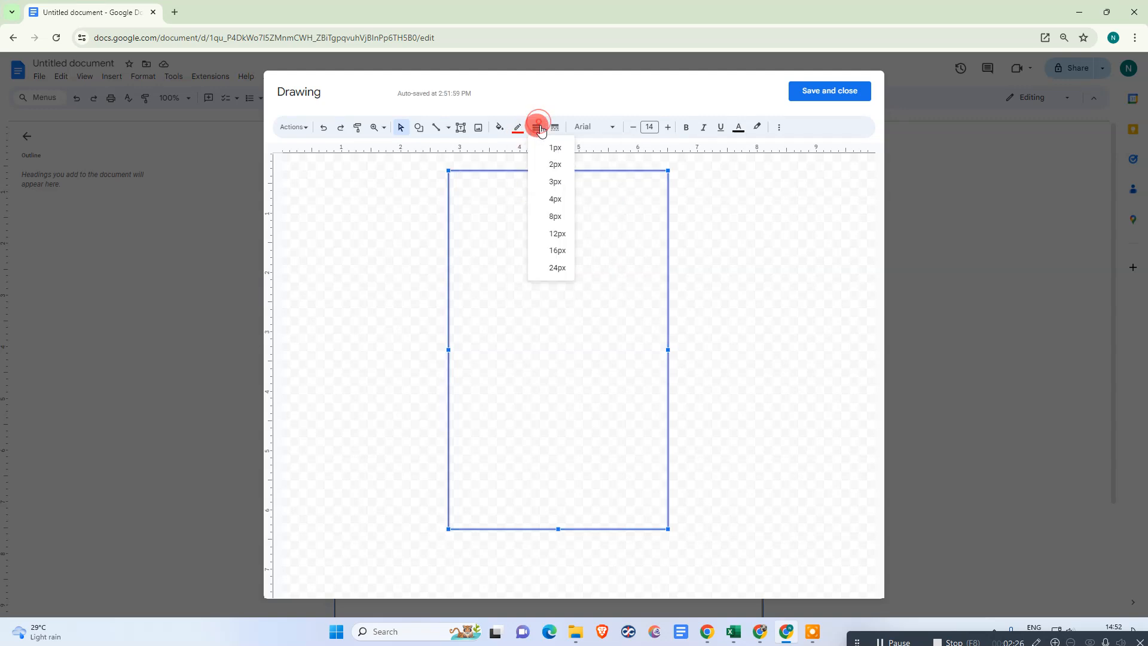
left_click(558, 218)
left_click(554, 126)
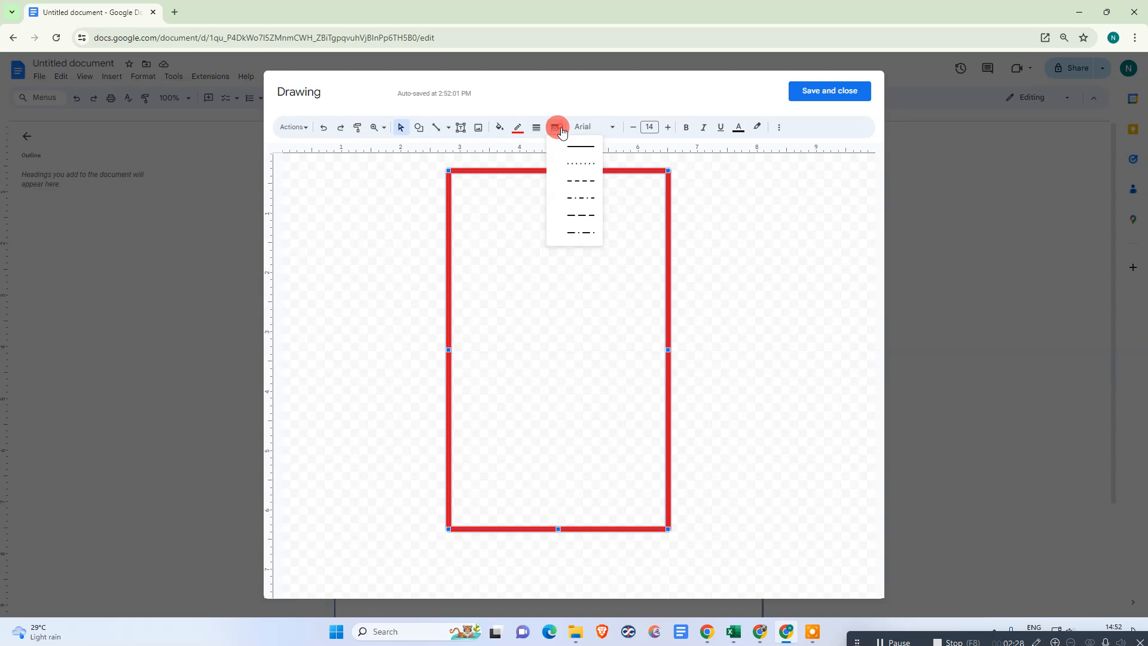
left_click(589, 186)
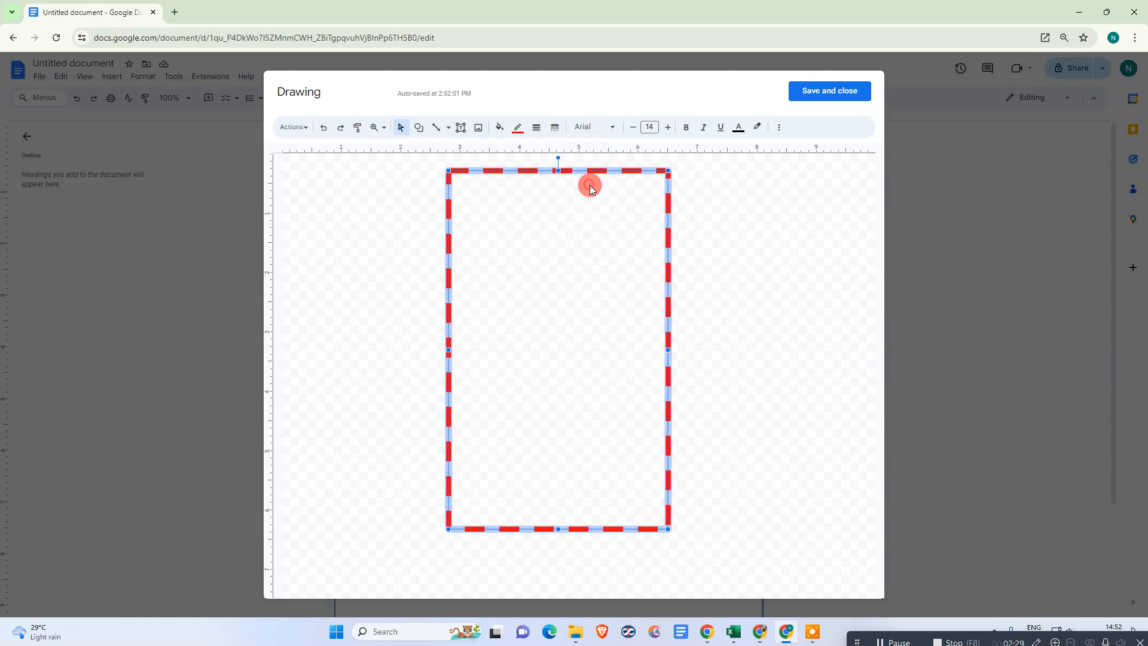
left_click(748, 256)
left_click(828, 91)
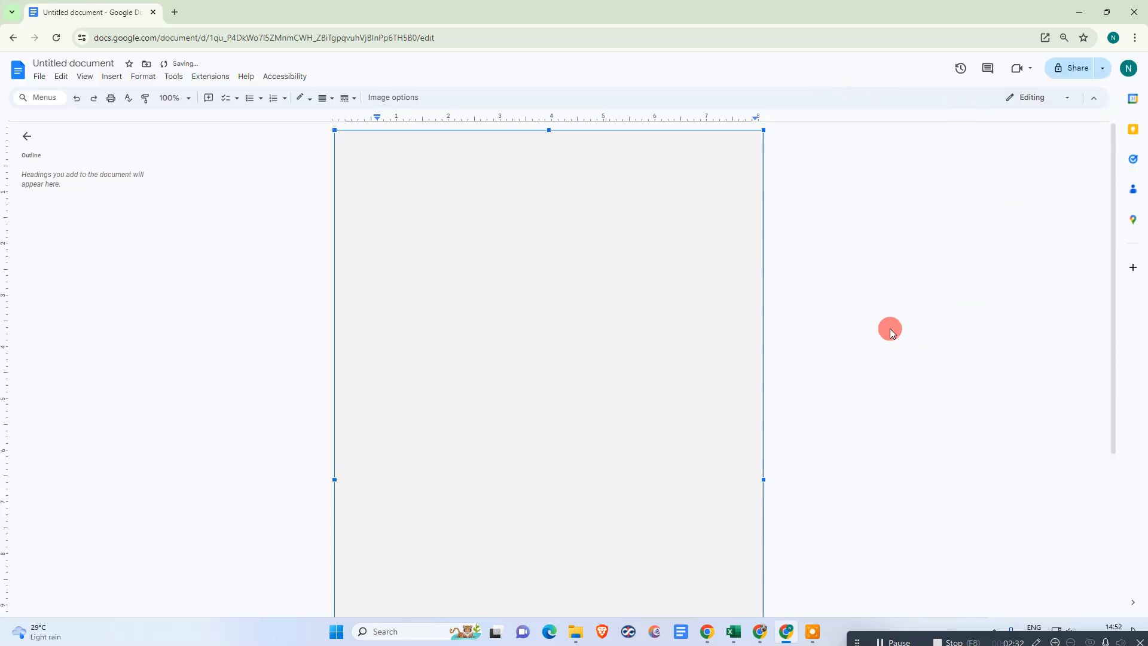
Shorten the red dashed rectangle so its lower edge lines up with the bottom edge of the page.
scroll(598, 295, "down", 2)
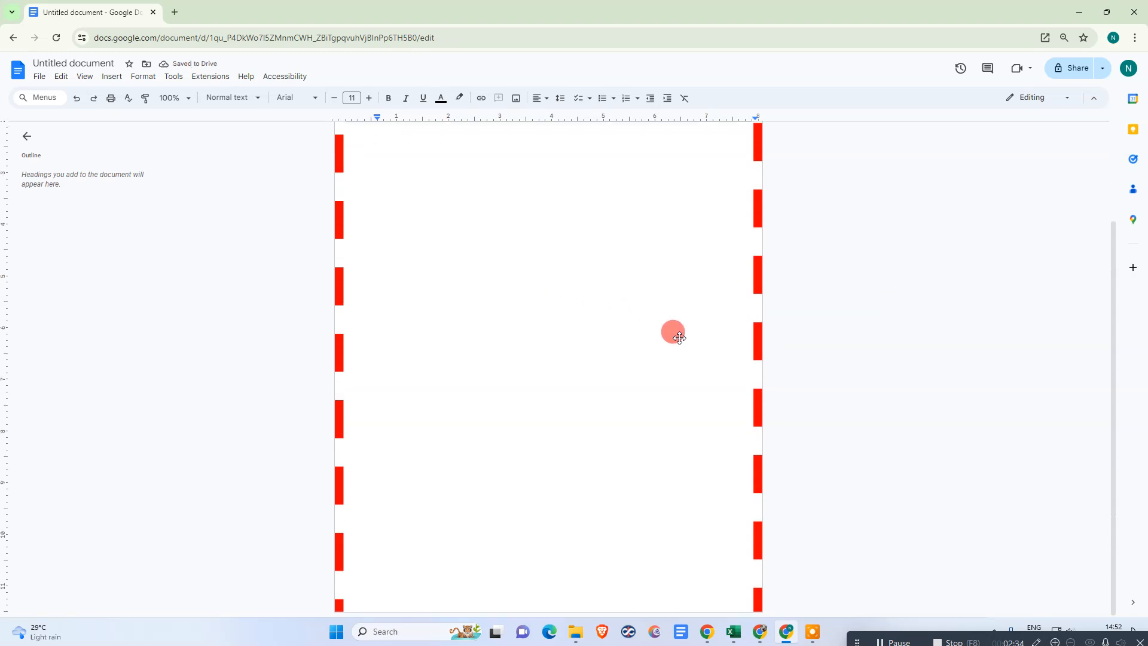
left_click(636, 380)
scroll(622, 395, "down", 2)
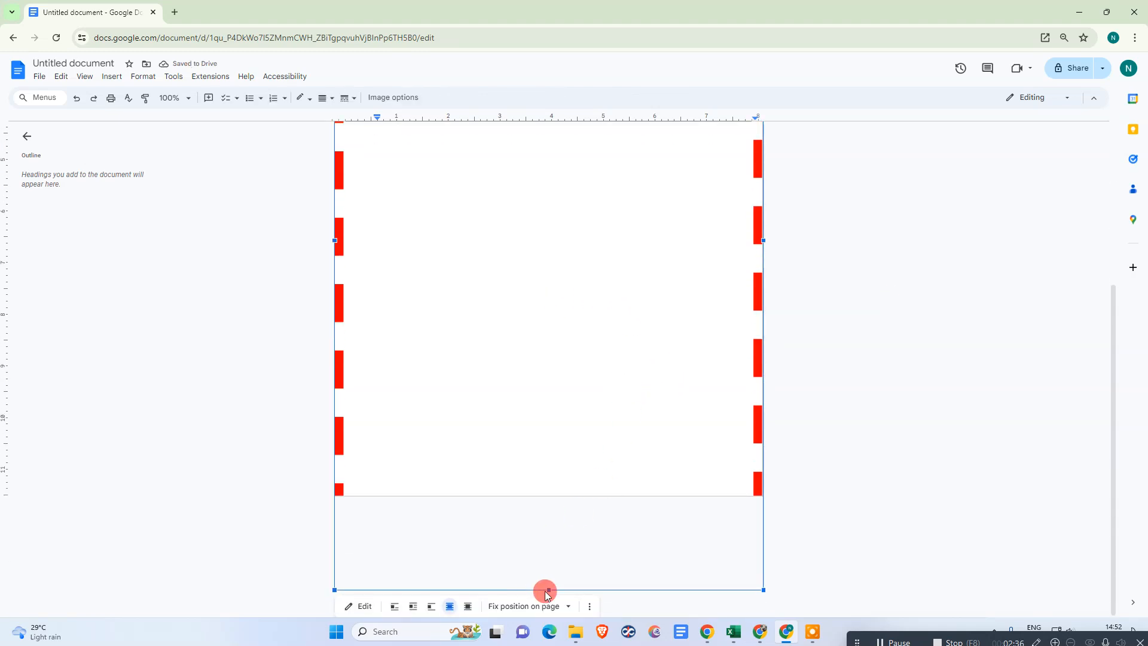
left_click_drag(548, 590, 557, 497)
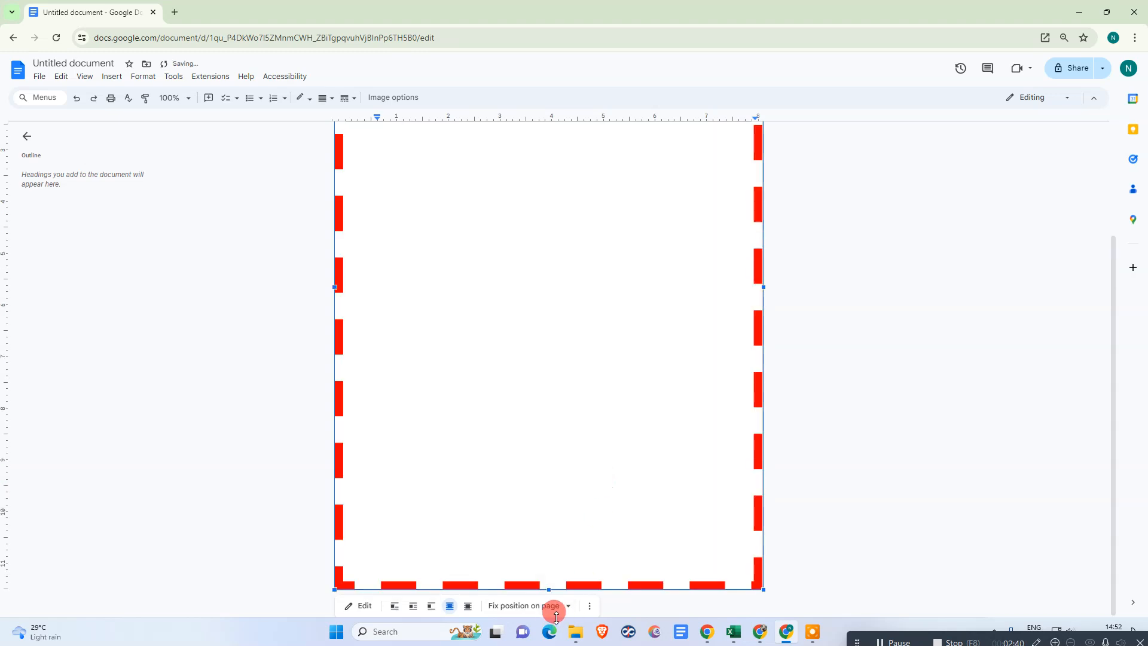
scroll(568, 473, "up", 3)
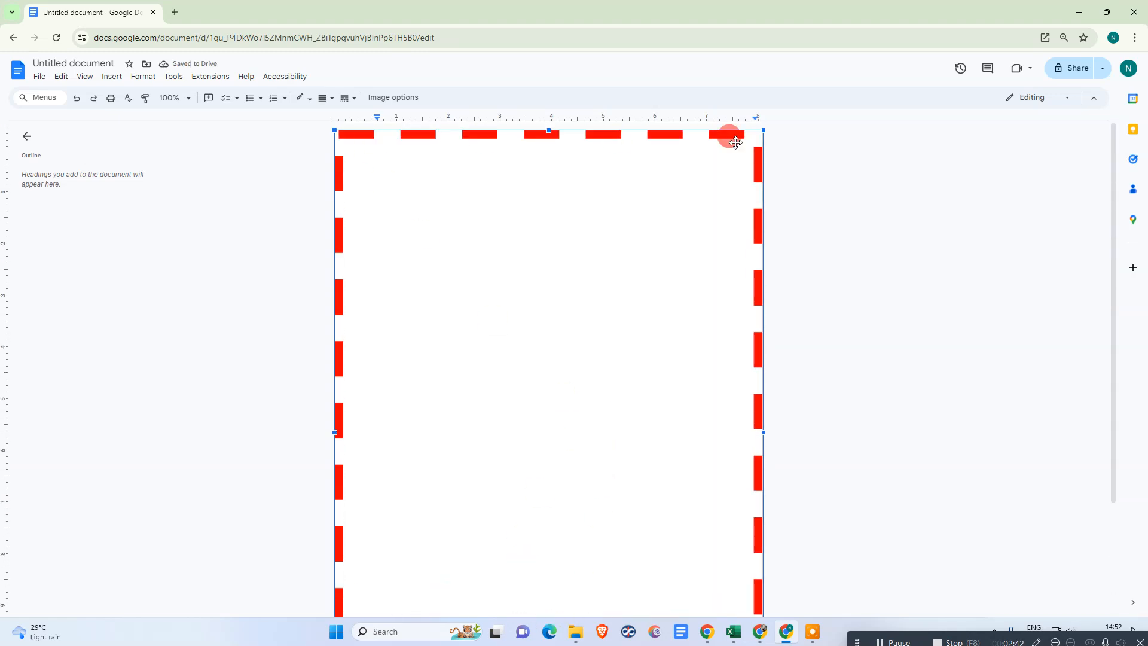
Enter a few lines of filler text inside the border and delete the red dashed rectangle from the page.
left_click(803, 163)
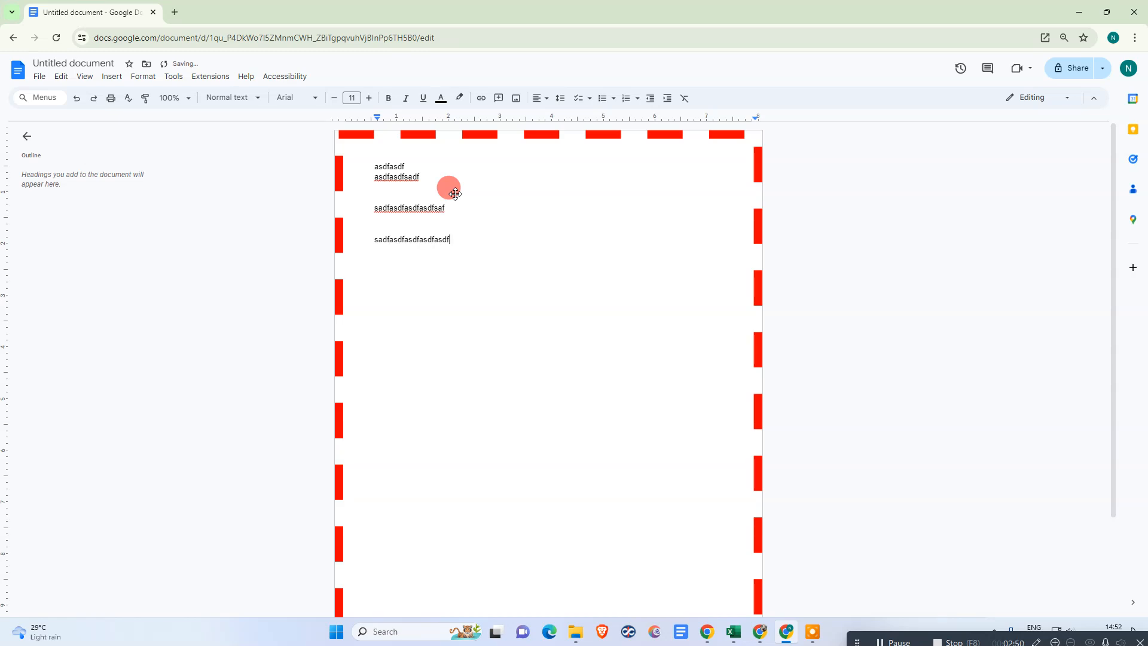
scroll(915, 281, "down", 2)
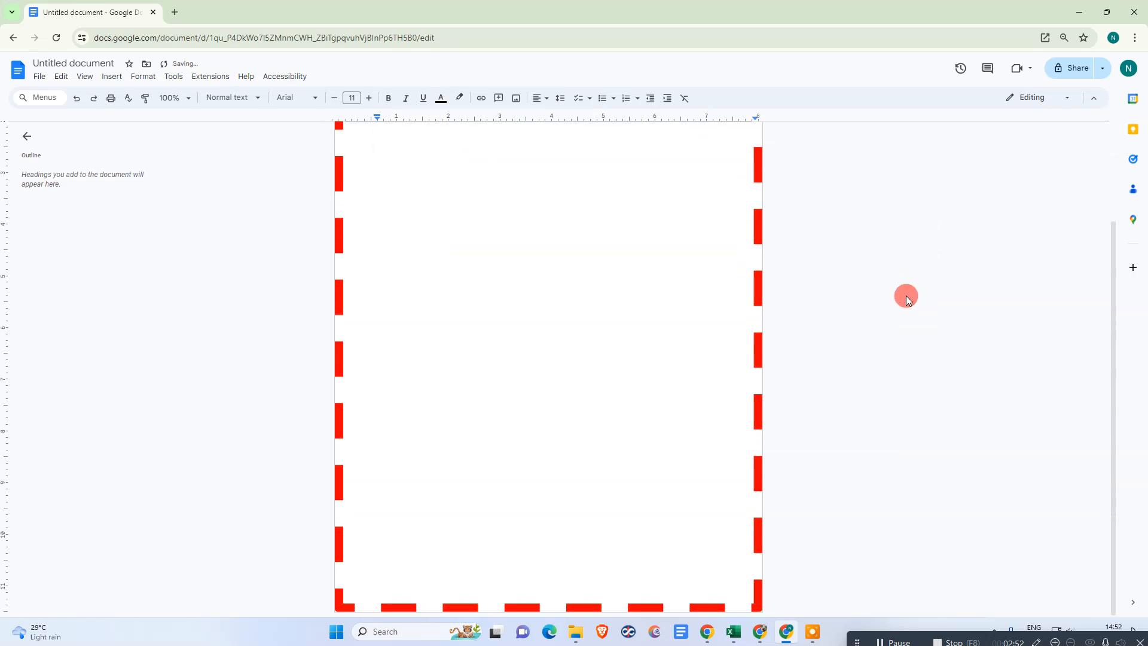
left_click(593, 253)
key("Delete")
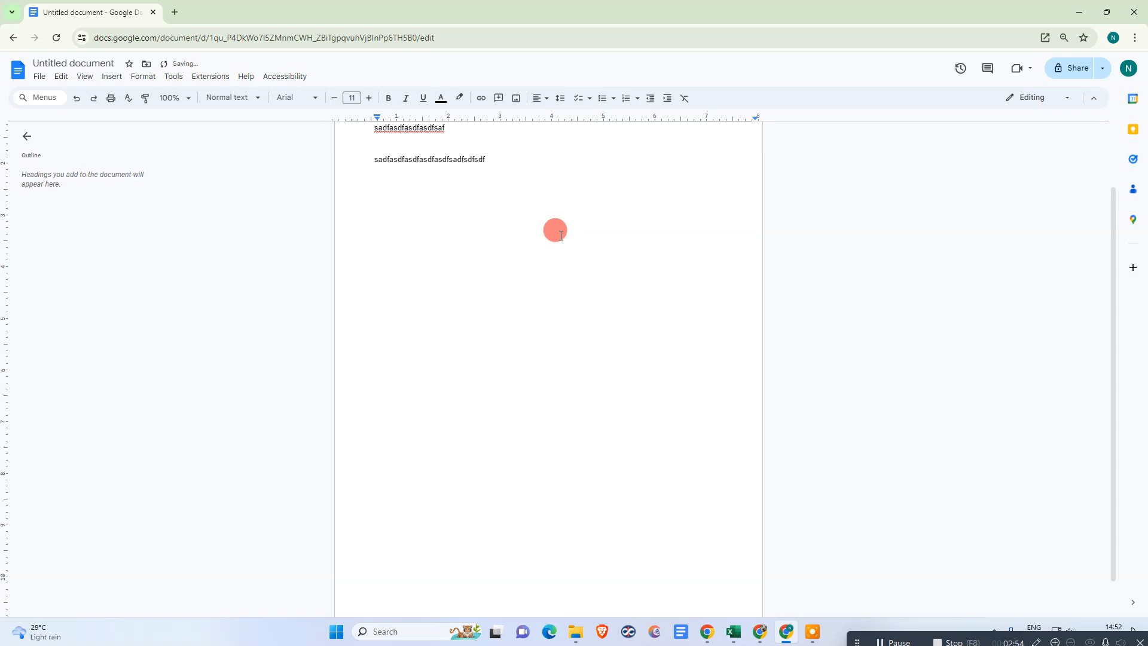
scroll(554, 226, "up", 2)
Search the web in a new browser tab for "free copy right imageees".
left_click(175, 8)
left_click(137, 10)
left_click(203, 6)
left_click(81, 12)
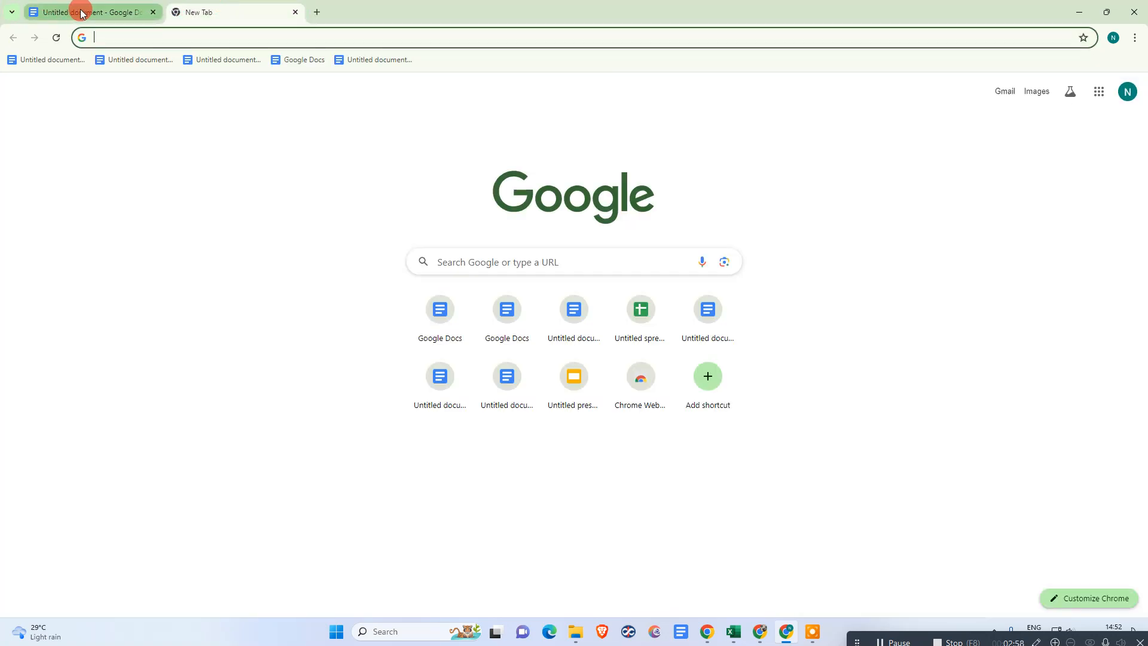
left_click(254, 10)
left_click(189, 36)
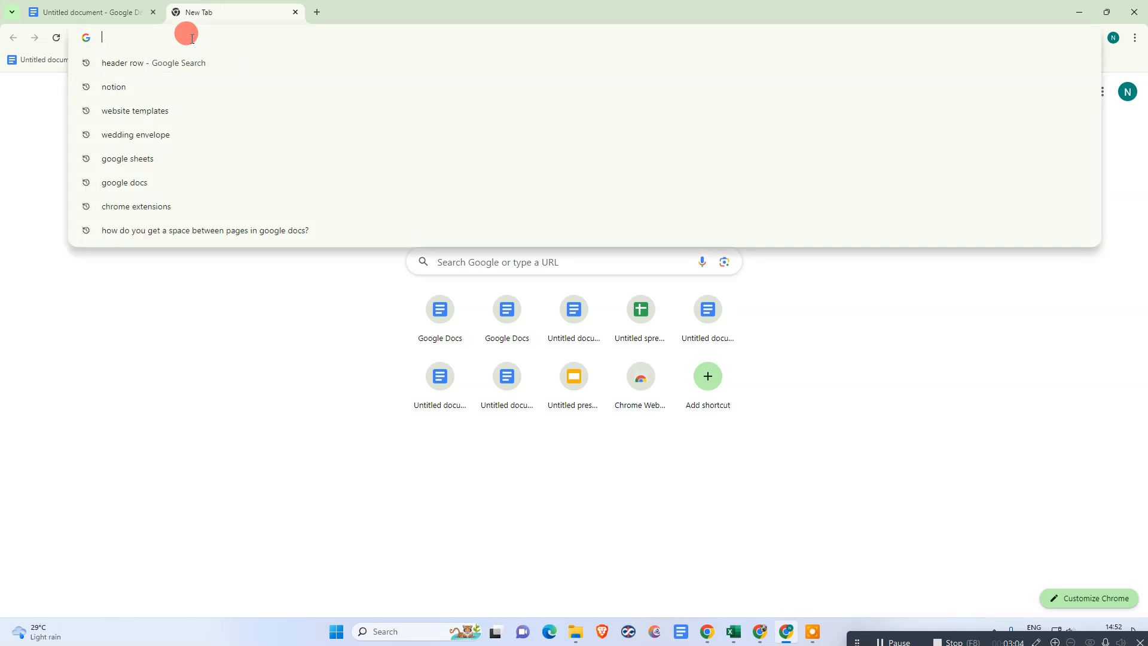
type("free cp")
key("BackSpace")
type("opy right imageees")
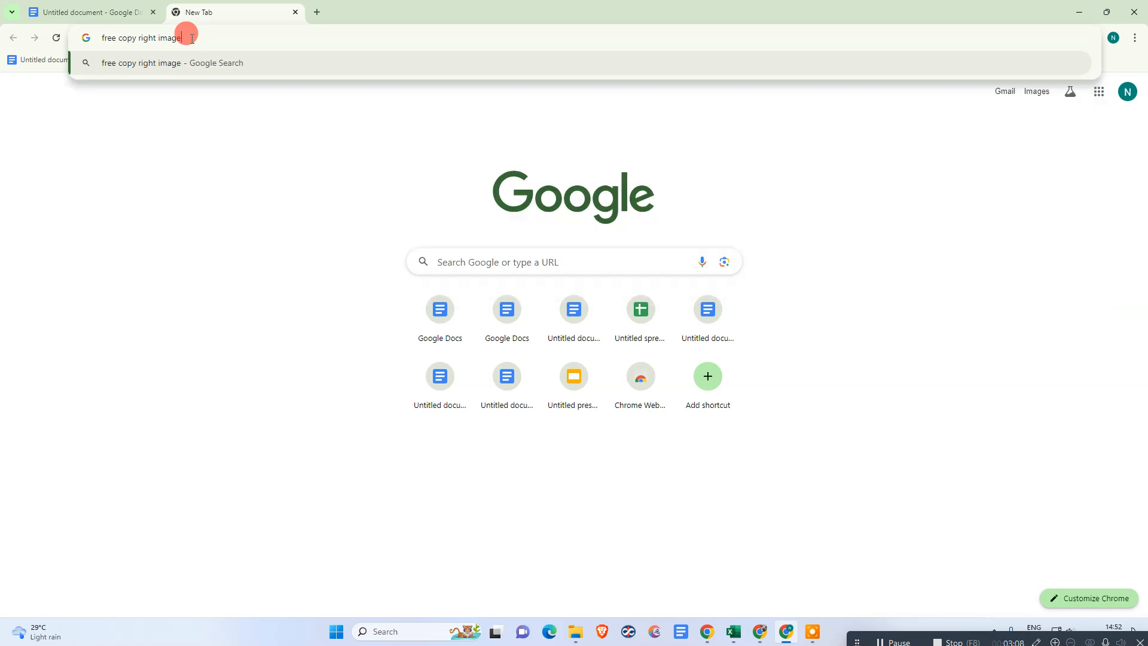
key("Return")
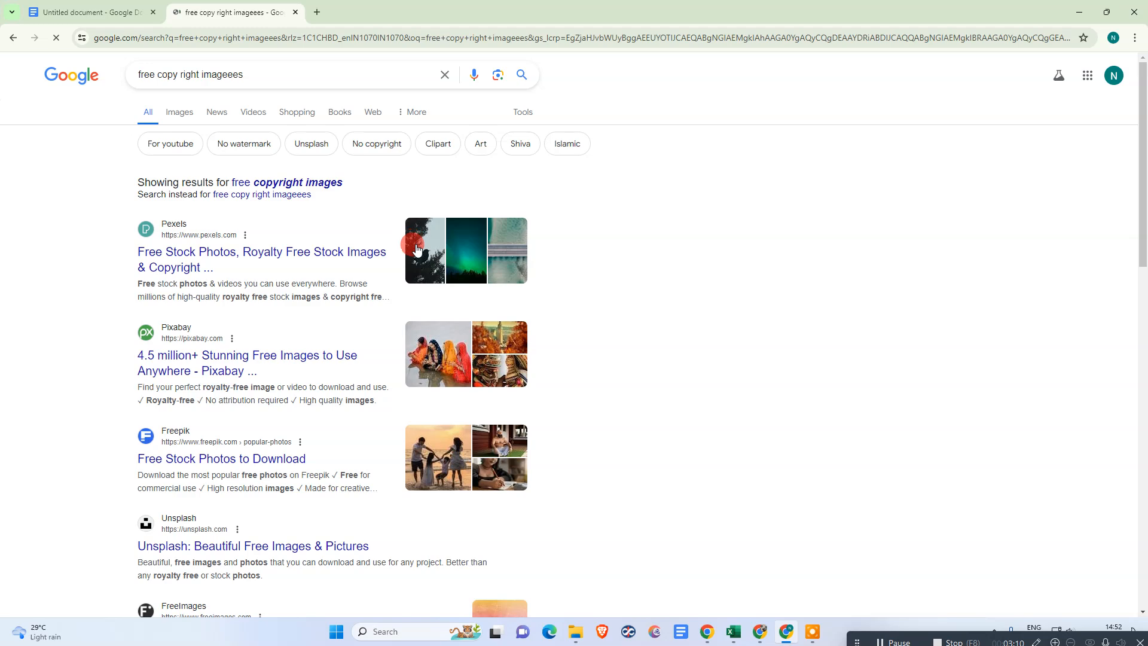
Look through the search results and open the Pixabay website.
scroll(59, 247, "down", 3)
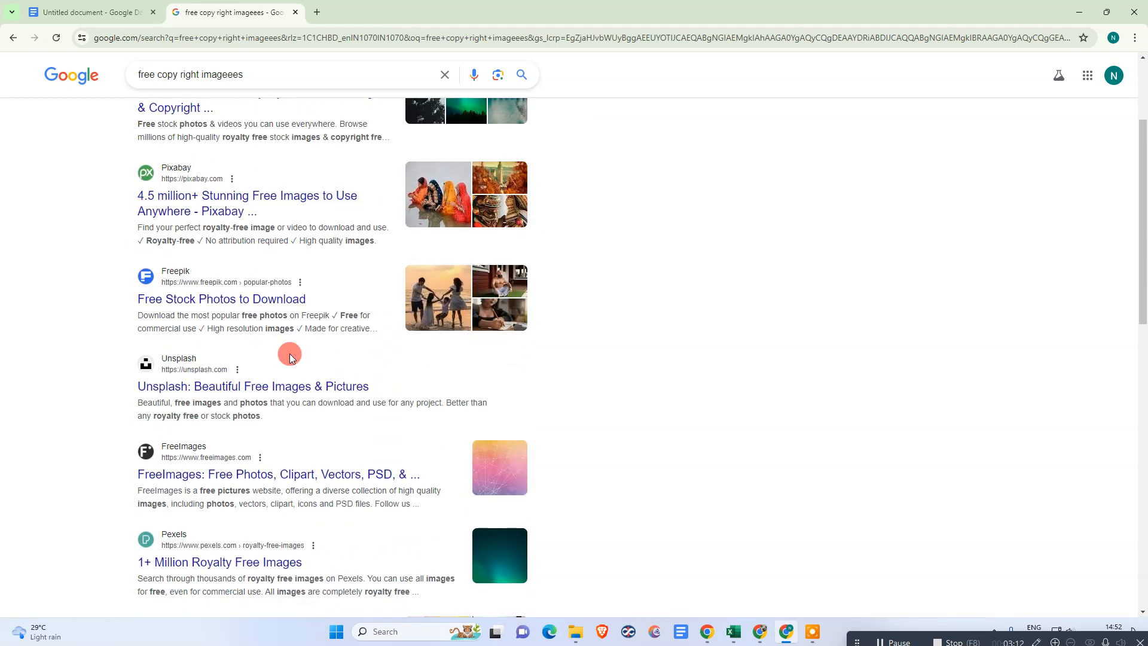
scroll(290, 367, "up", 3)
scroll(348, 333, "down", 1)
scroll(349, 333, "down", 1)
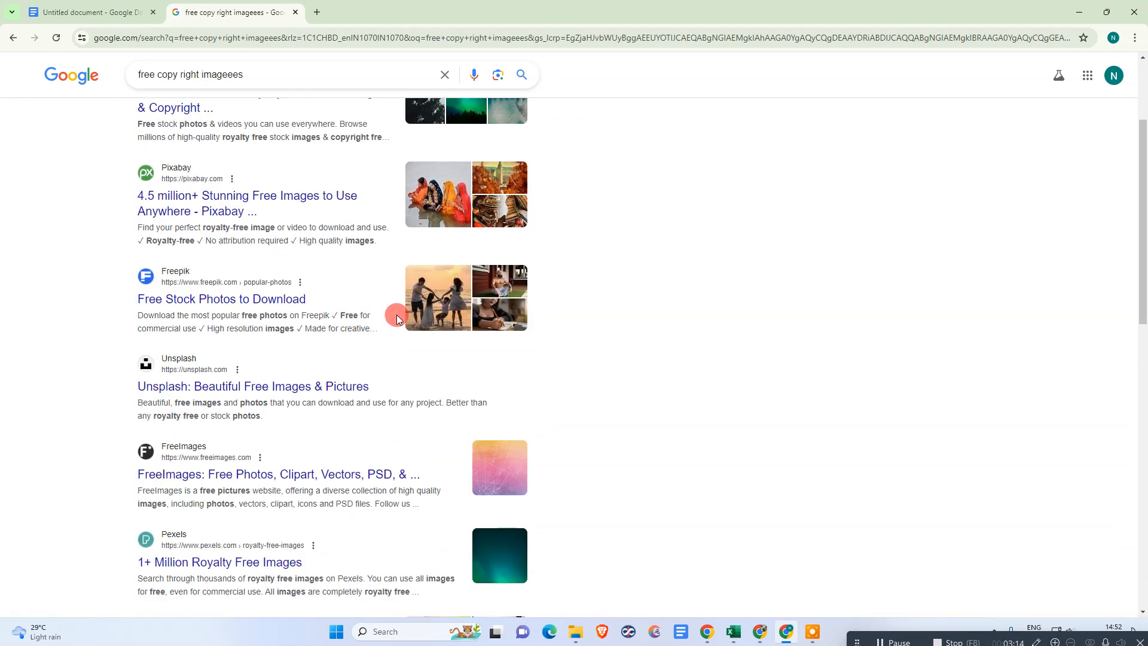
left_click(221, 198)
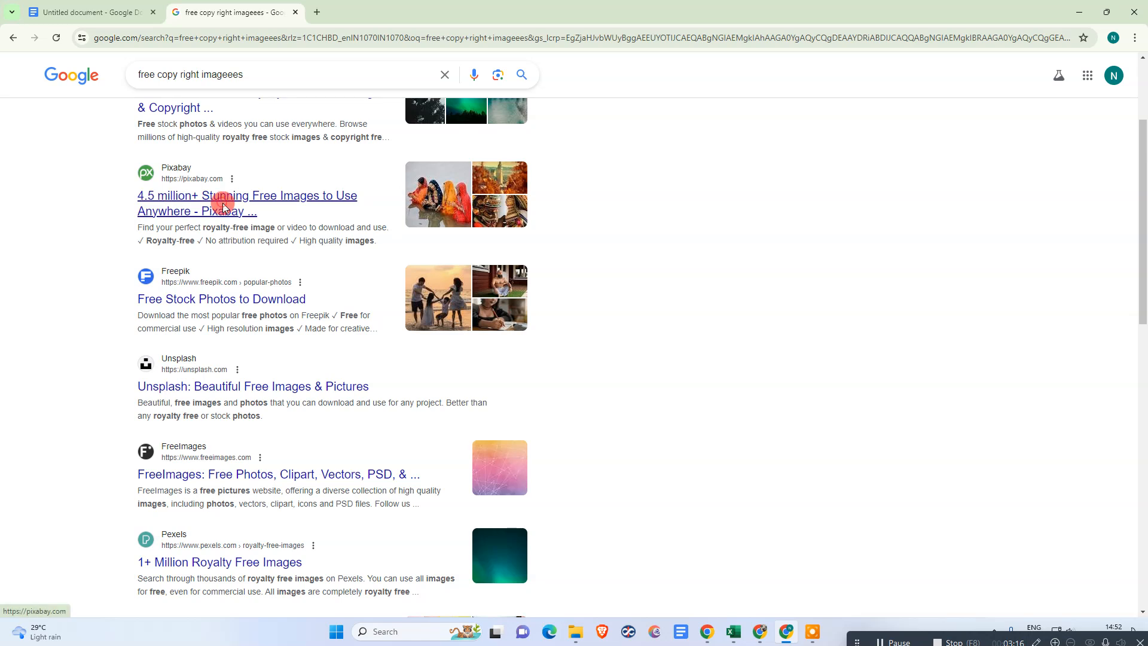
Search Pixabay's images for "page boarder".
left_click(416, 213)
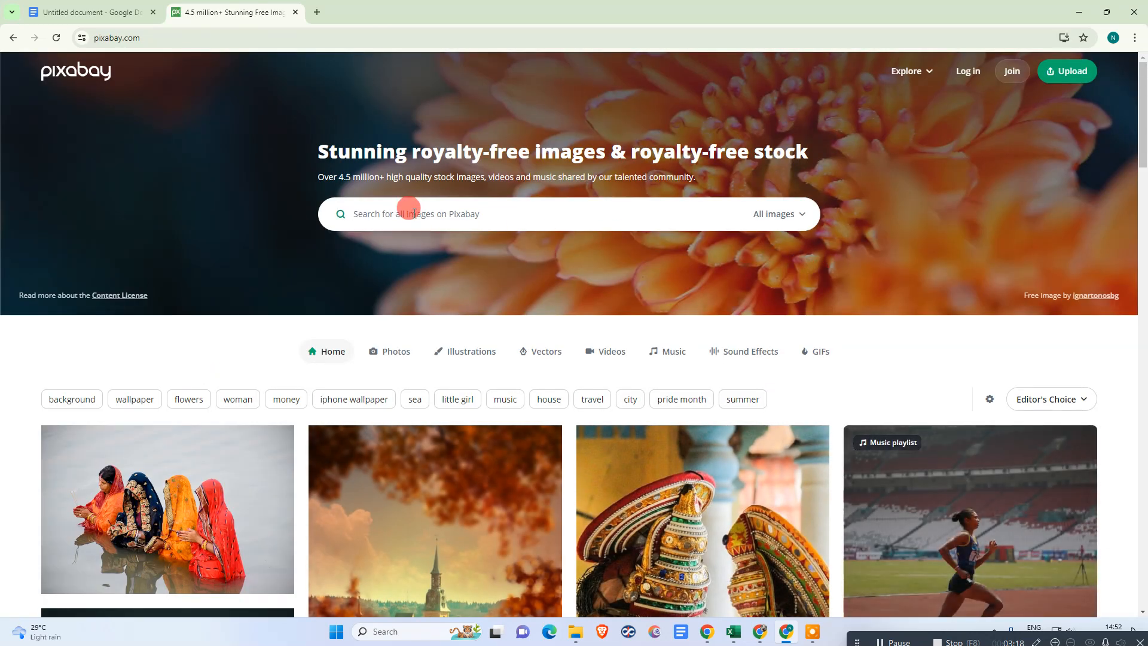
type("page boarder")
key("Return")
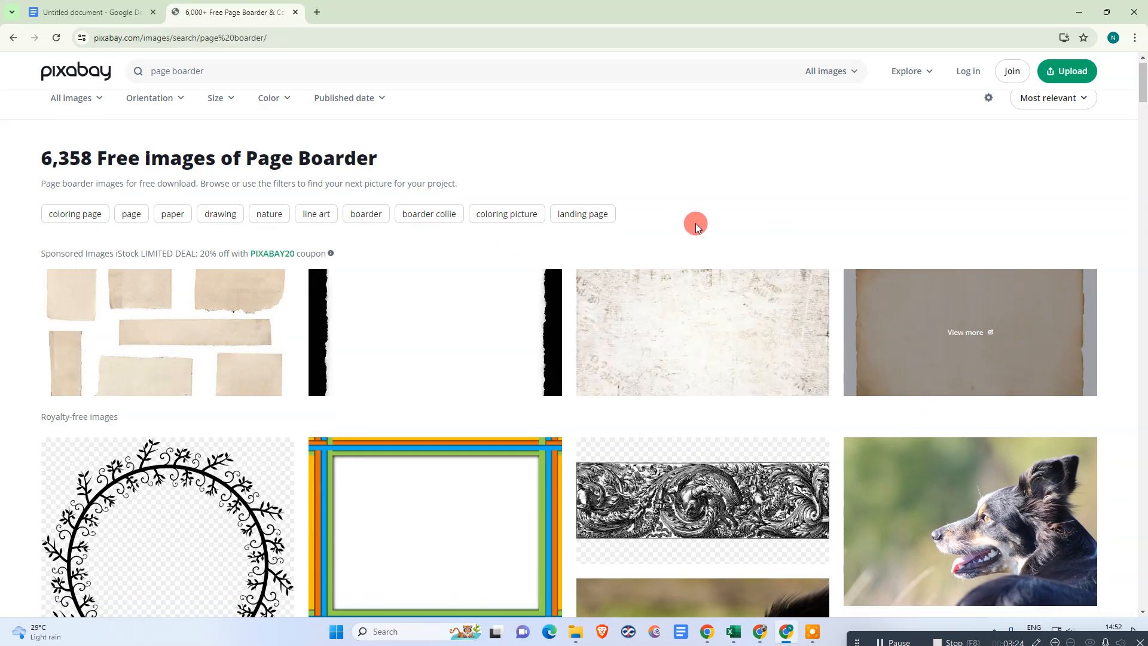
Browse the page border images and open the rectangular frame with orange, blue and green stripes.
scroll(652, 237, "down", 6)
scroll(651, 238, "down", 12)
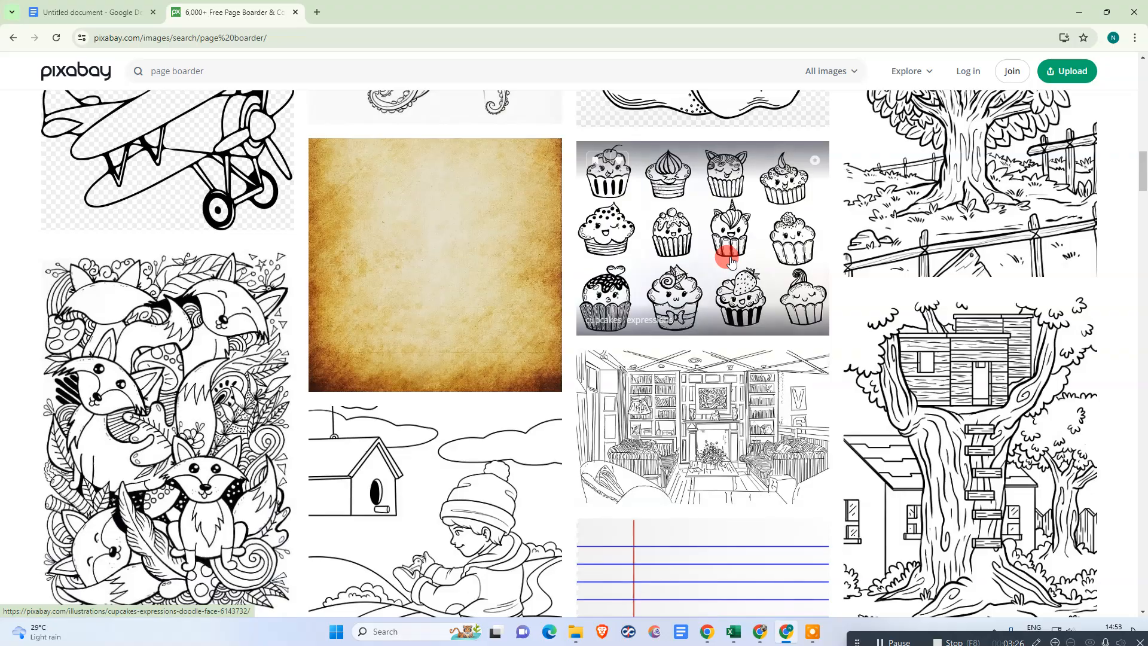
scroll(734, 265, "down", 15)
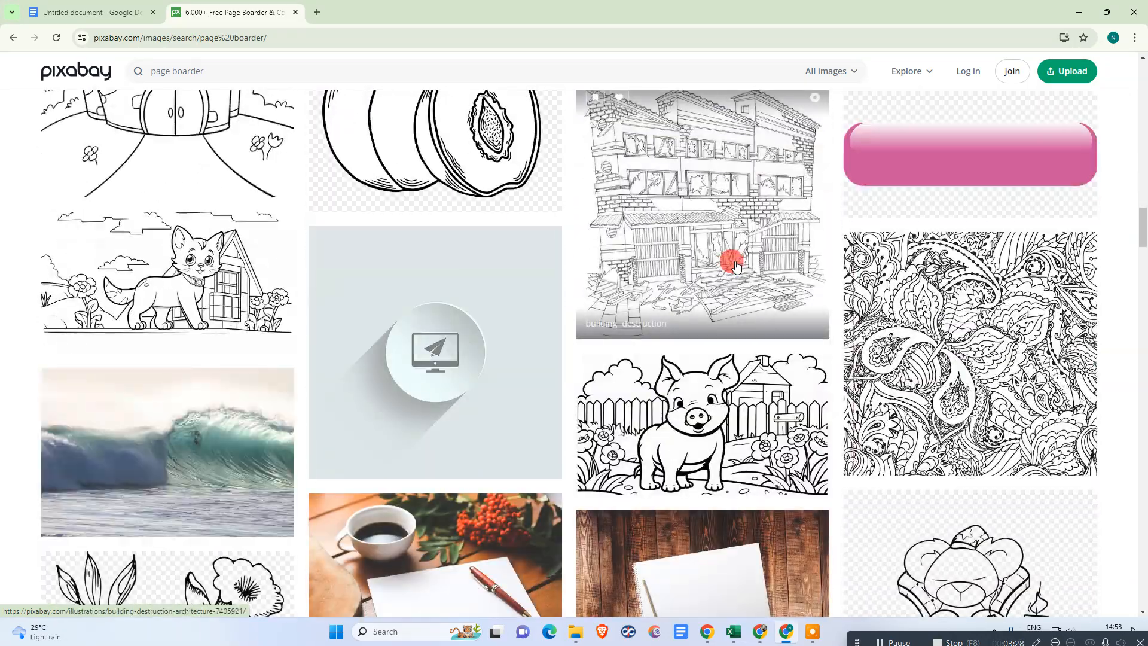
scroll(633, 320, "down", 5)
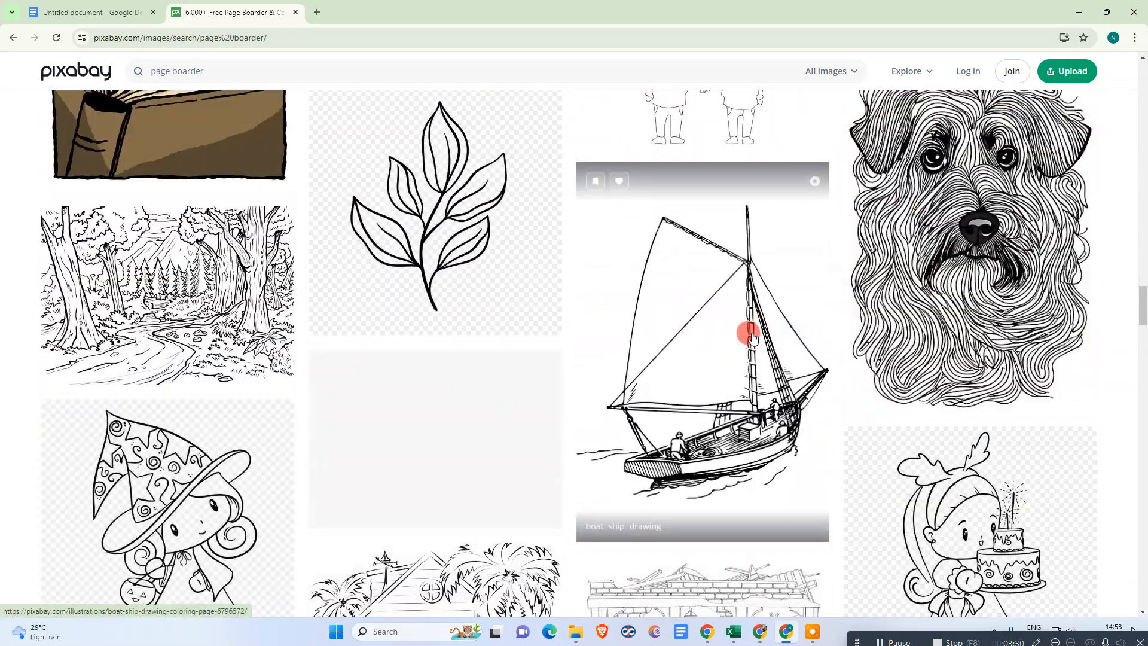
scroll(747, 335, "down", 10)
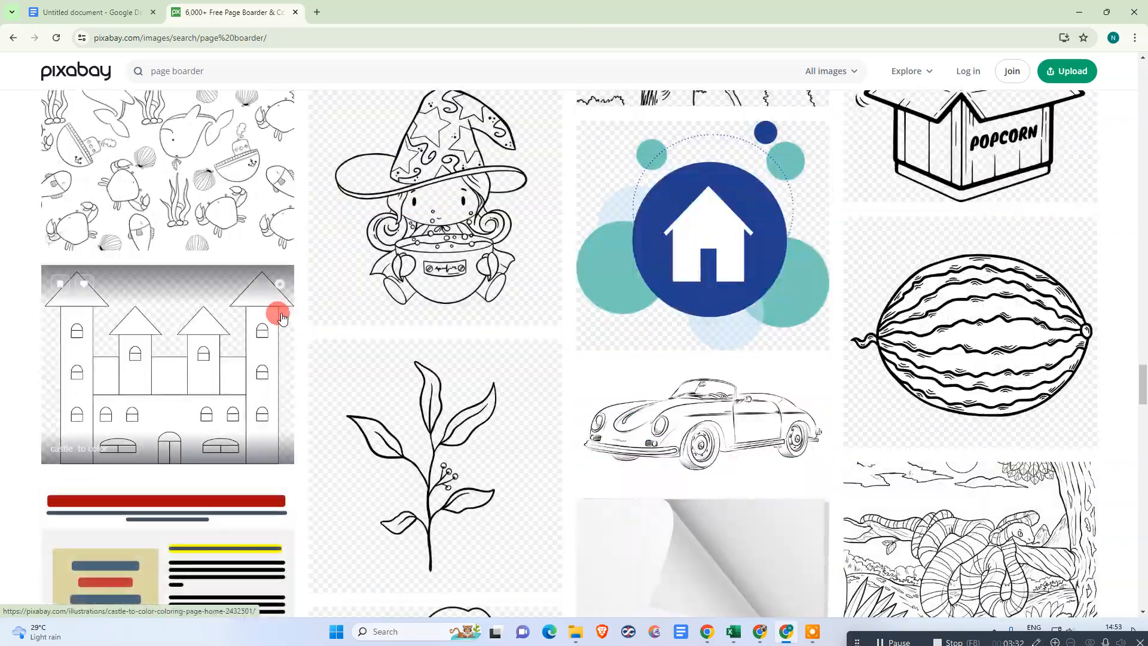
scroll(597, 351, "down", 10)
scroll(598, 353, "up", 5)
scroll(598, 354, "up", 15)
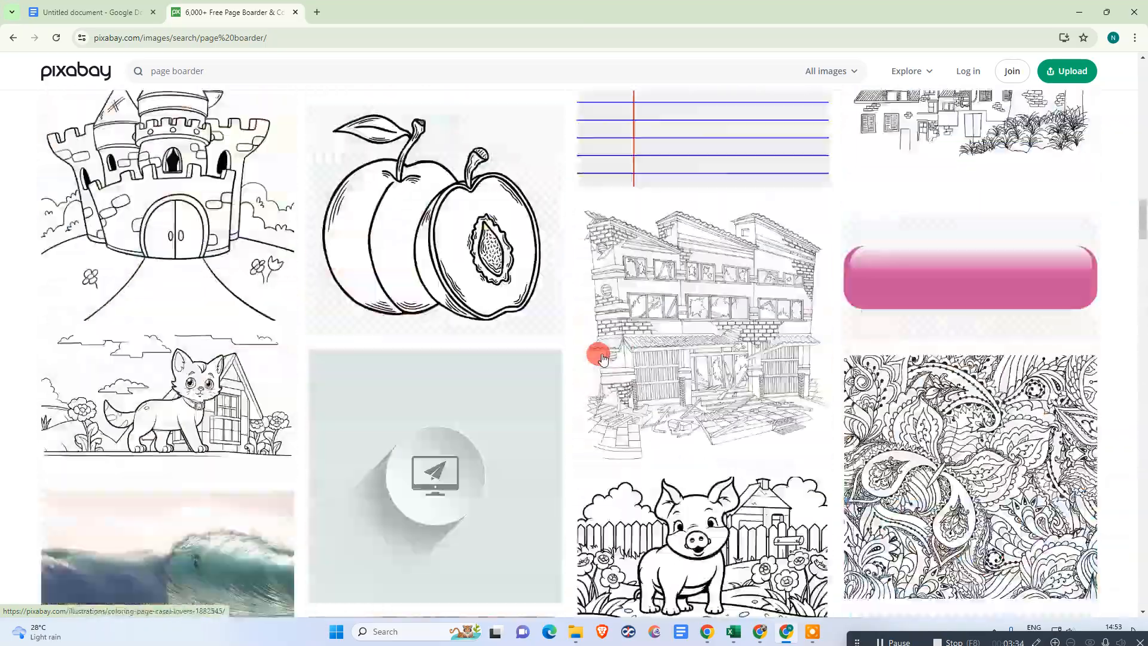
scroll(641, 392, "down", 5)
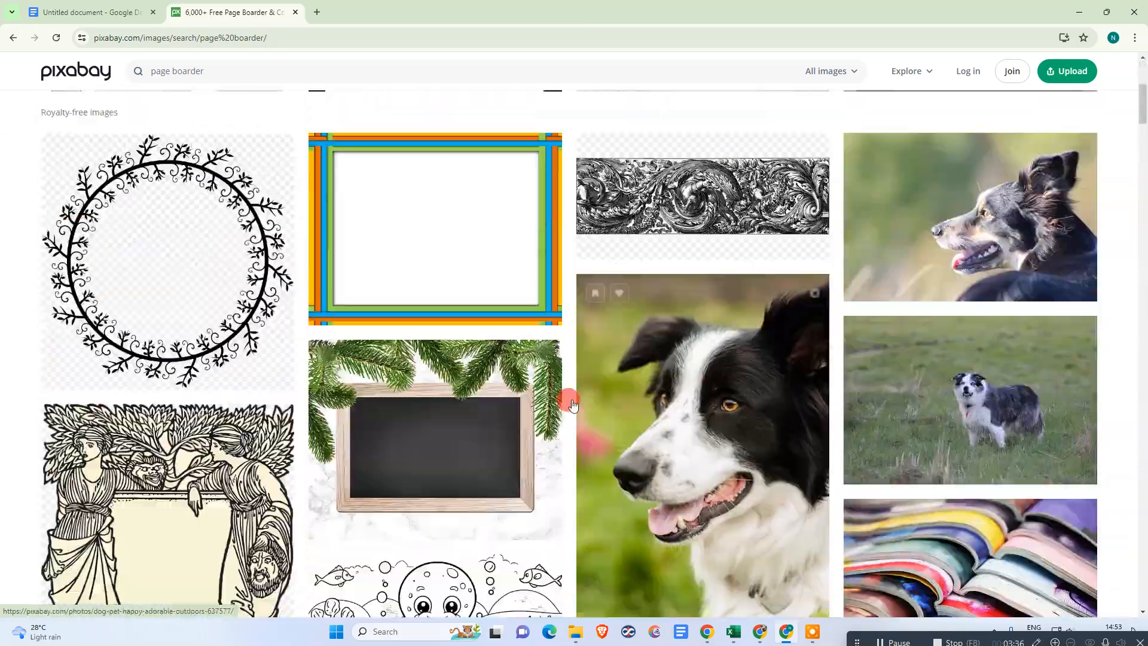
left_click(451, 254)
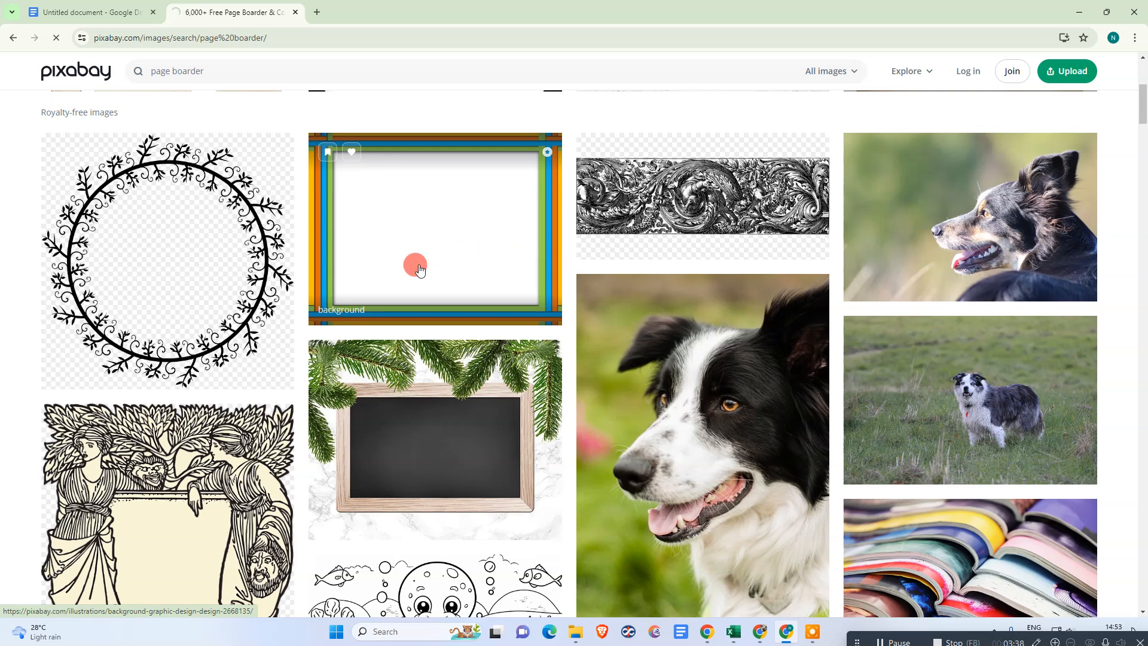
Search Pixabay's illustrations for "page border".
scroll(853, 255, "up", 5)
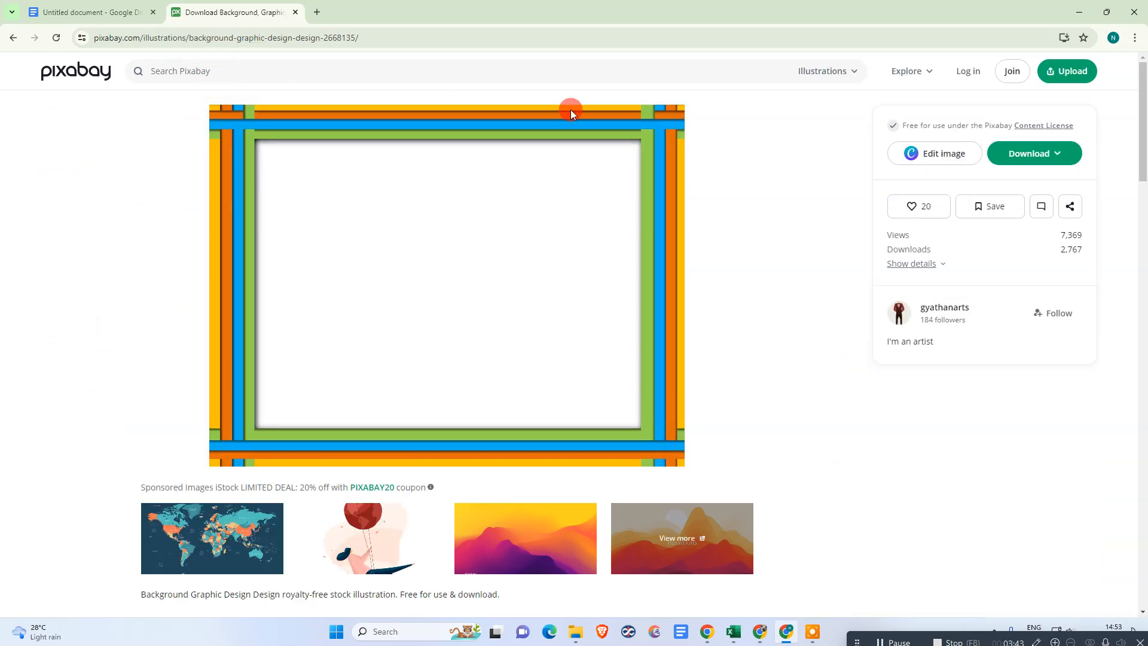
scroll(646, 226, "down", 15)
scroll(652, 225, "down", 8)
scroll(717, 231, "up", 20)
left_click(304, 69)
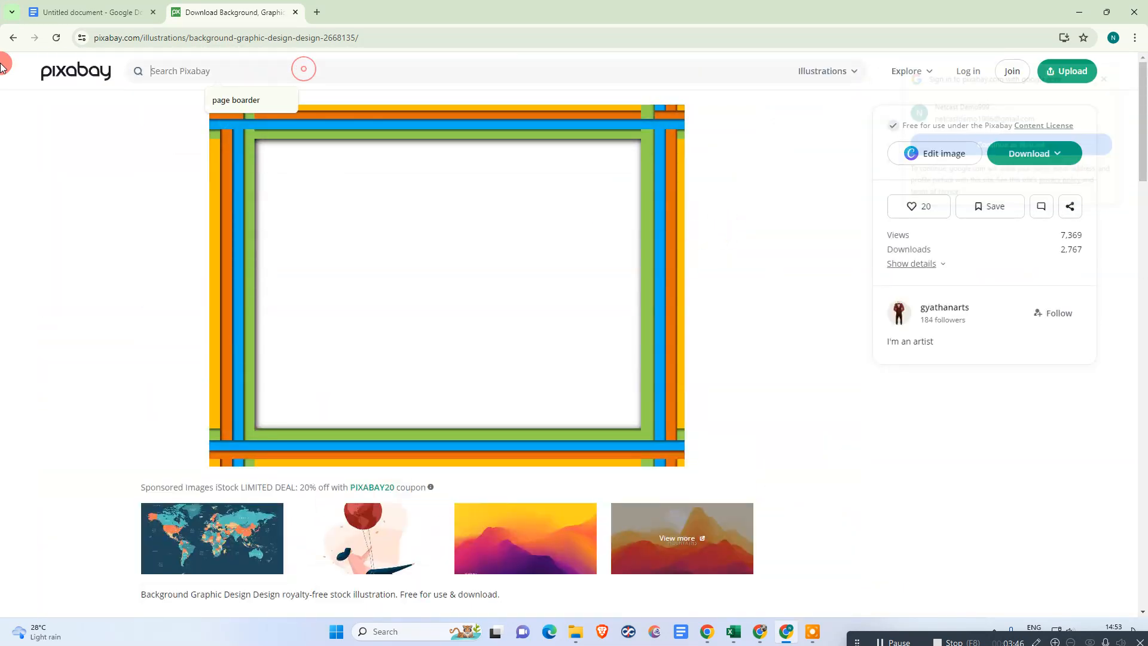
type("page b")
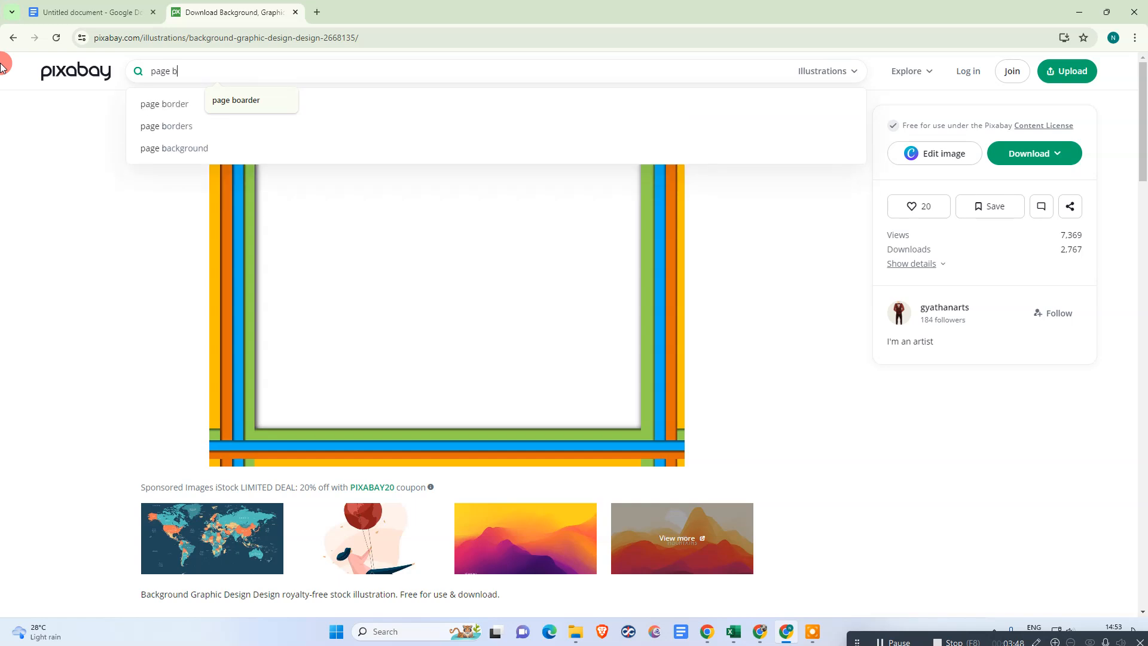
type("order")
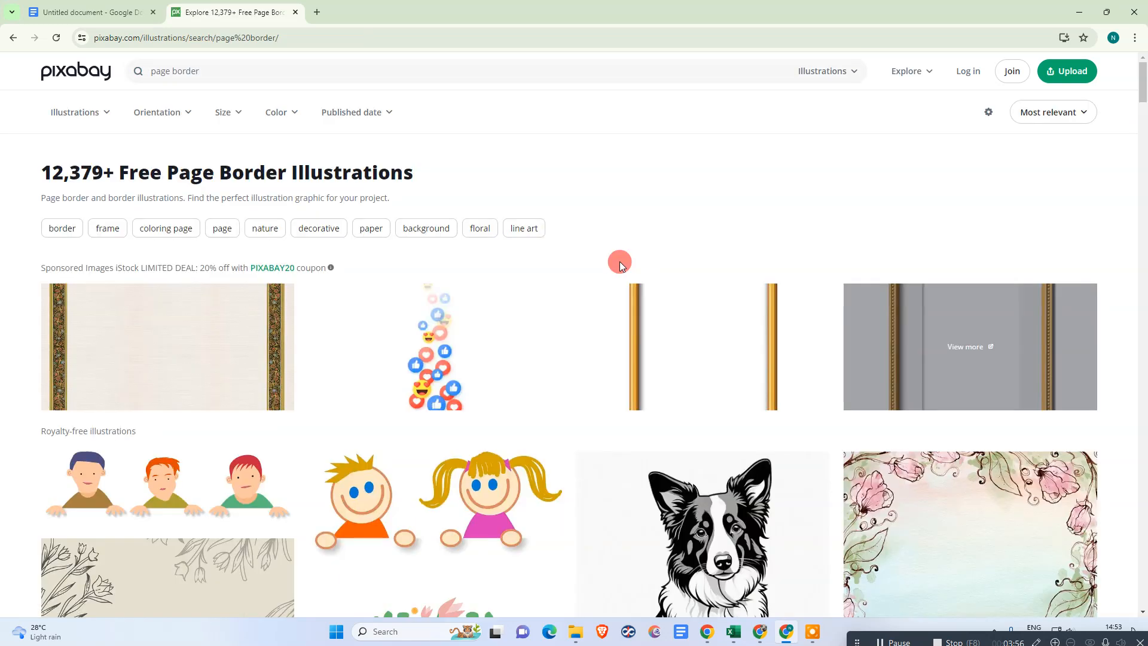
Look at the ornate Indo-Persian frame from the sponsored results on iStock and return to the Pixabay results.
left_click(153, 347)
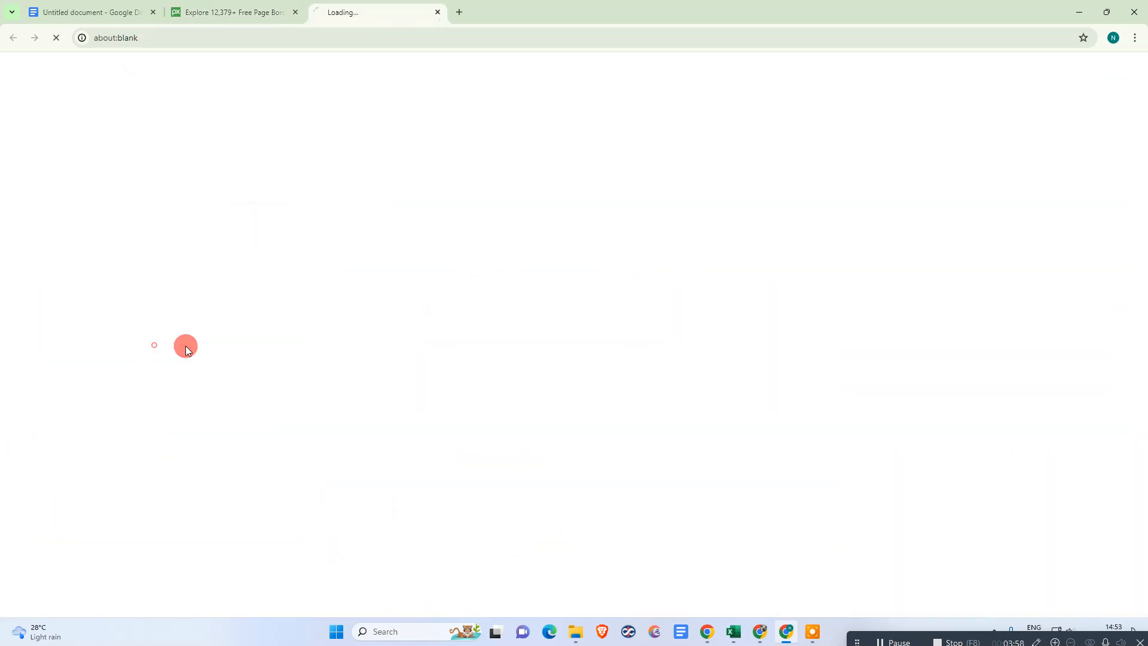
scroll(719, 371, "down", 3)
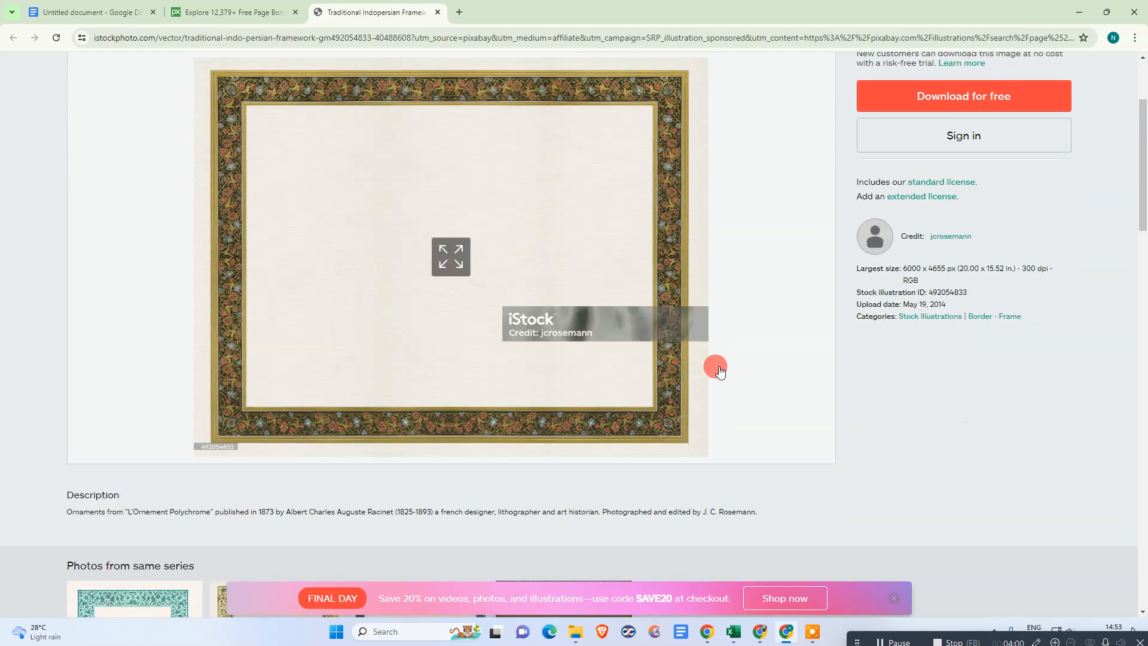
scroll(502, 277, "up", 3)
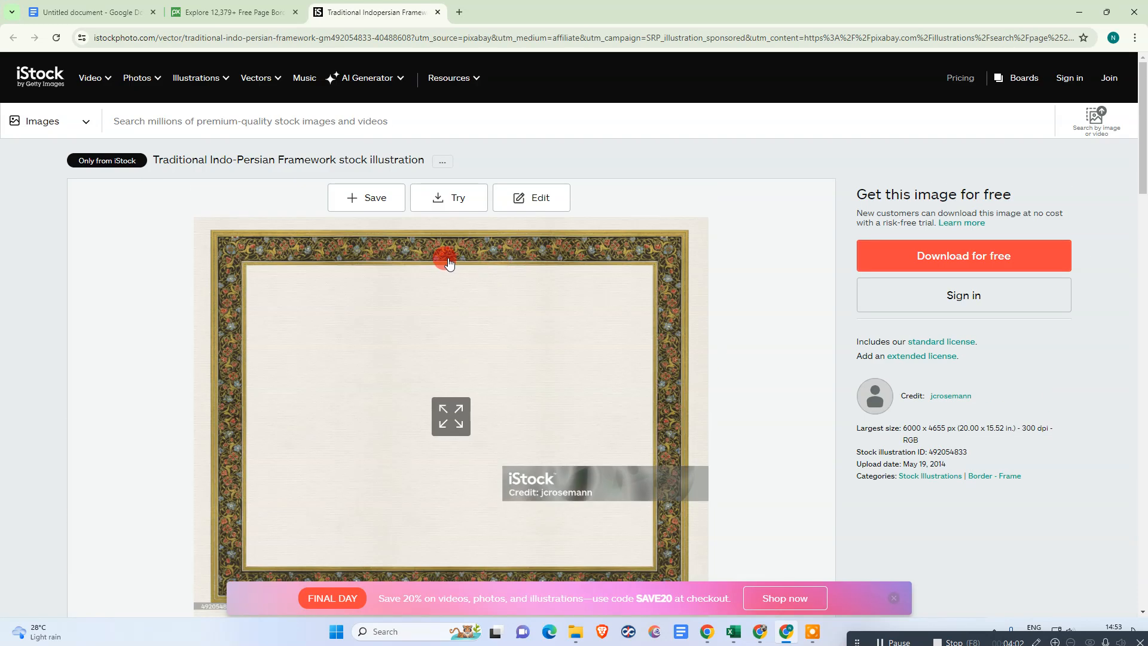
left_click(233, 12)
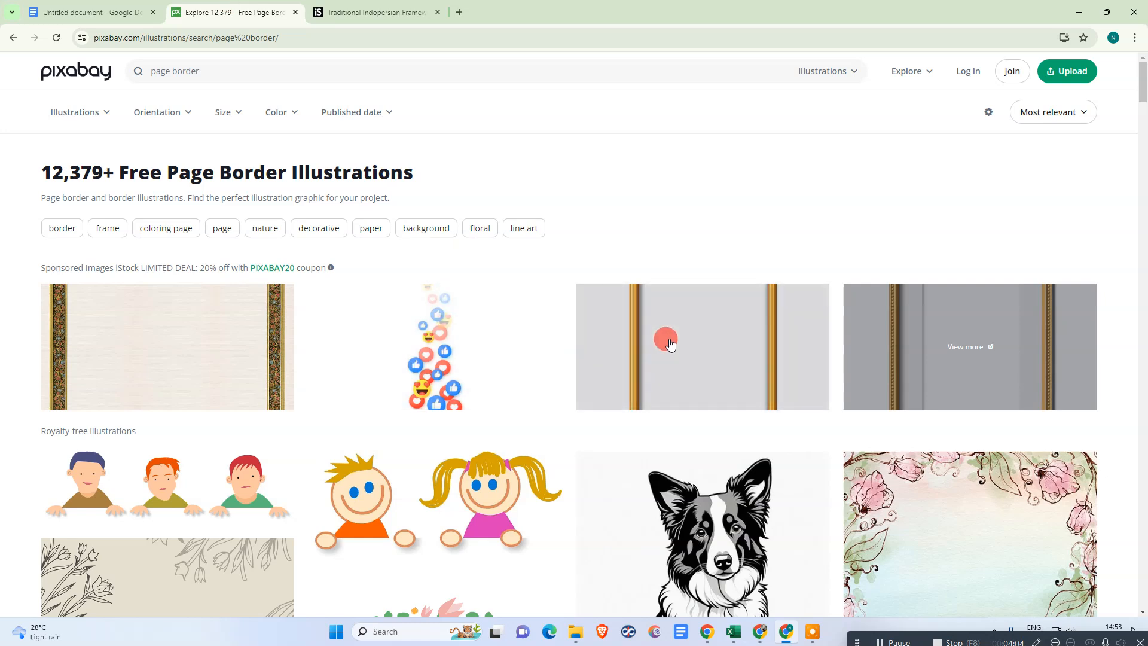
Open the sponsored golden frame illustration, try its free download and go back to the image page.
left_click(669, 338)
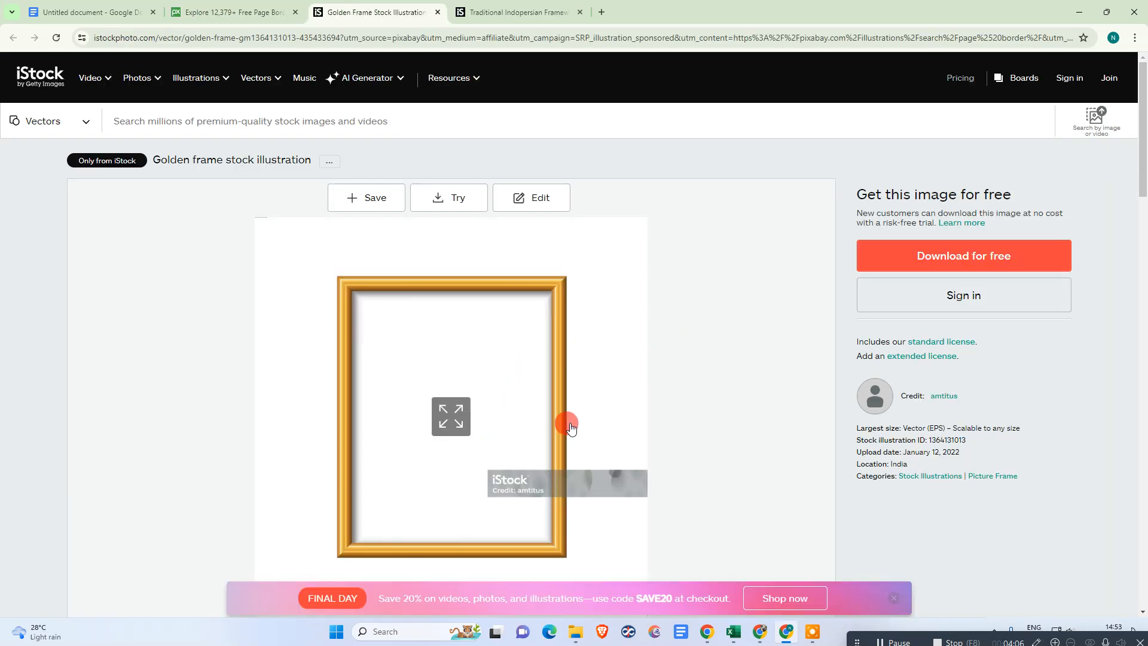
left_click(940, 262)
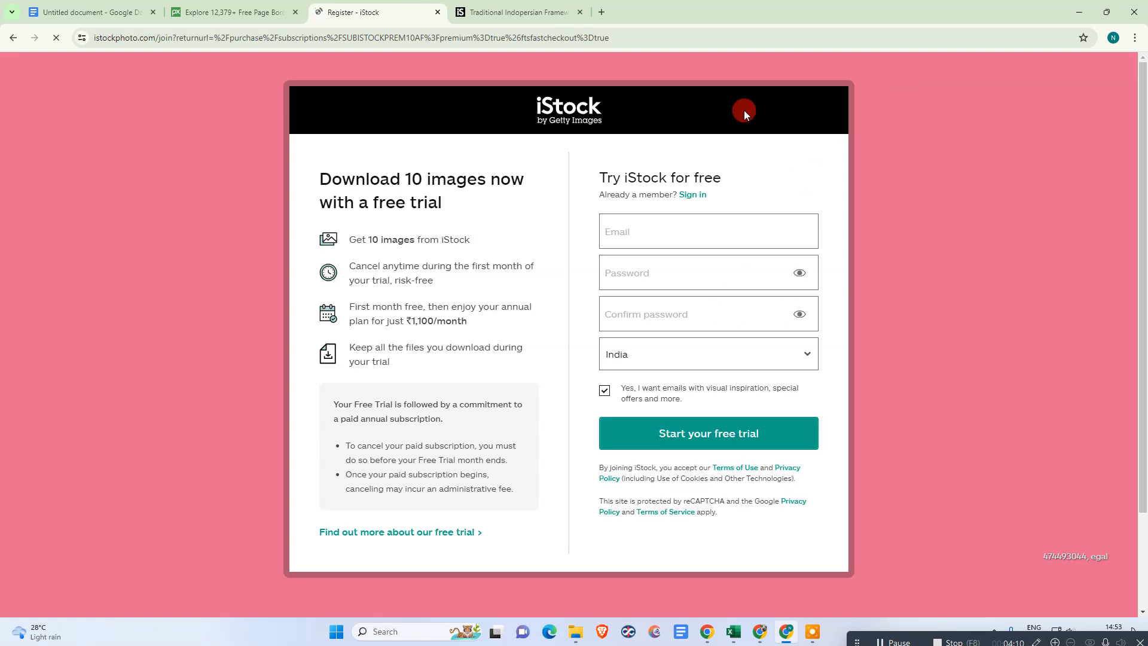
left_click(12, 39)
Copy the golden frame image from iStock and paste it into the Google Docs document below the text.
right_click(404, 306)
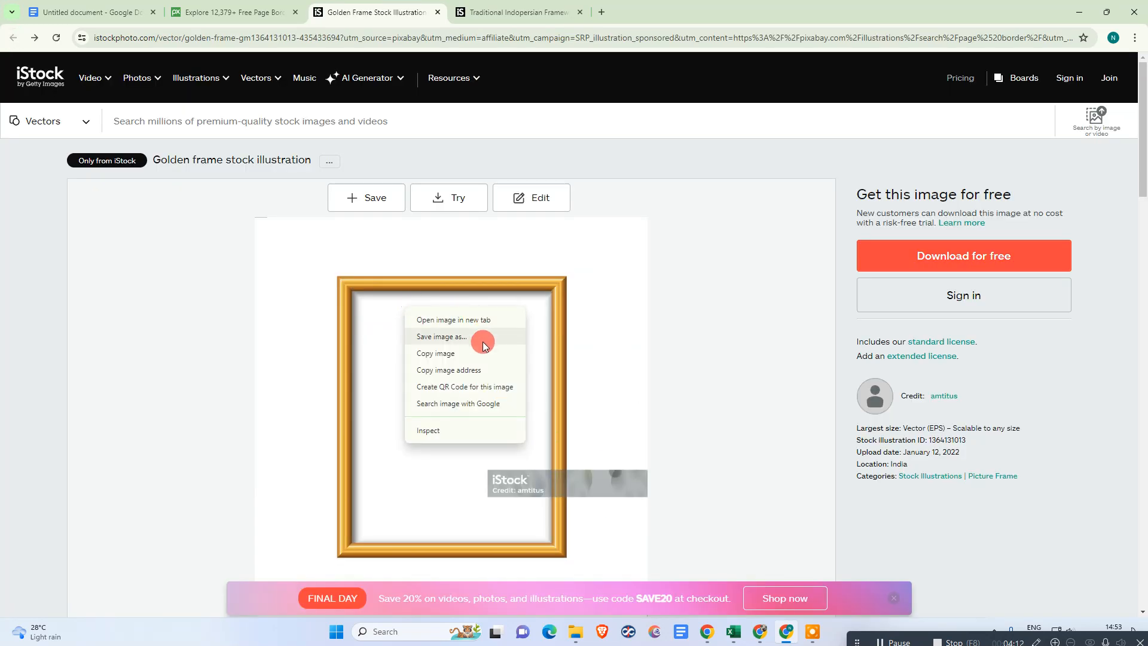
left_click(458, 358)
left_click(89, 12)
left_click(546, 328)
key("ctrl+v")
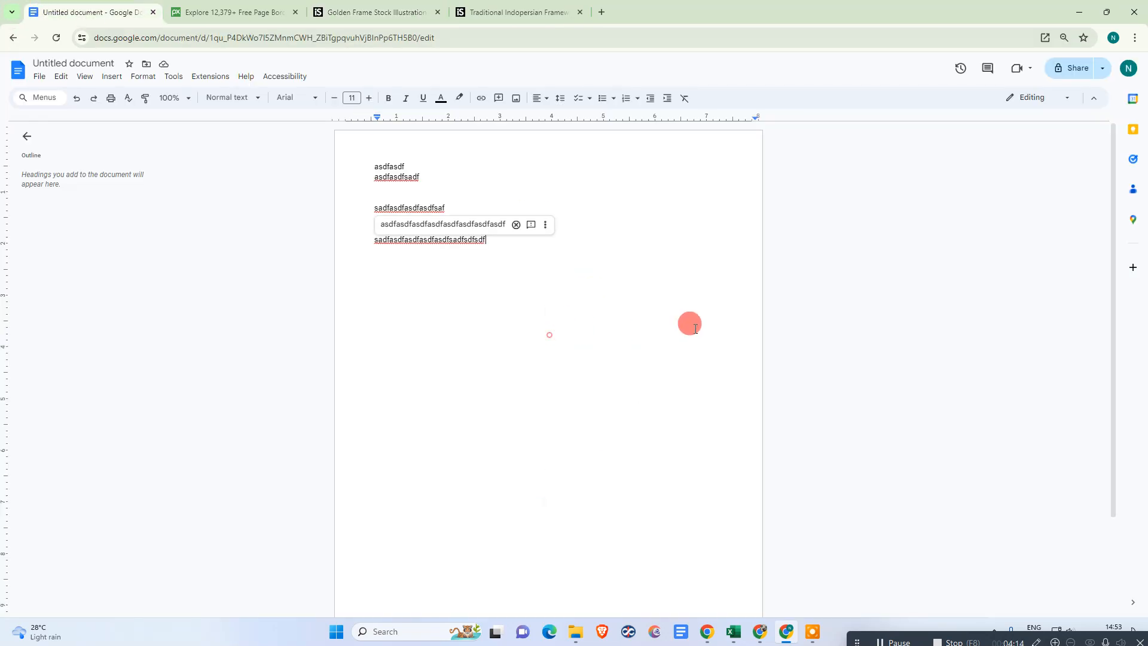
left_click(590, 332)
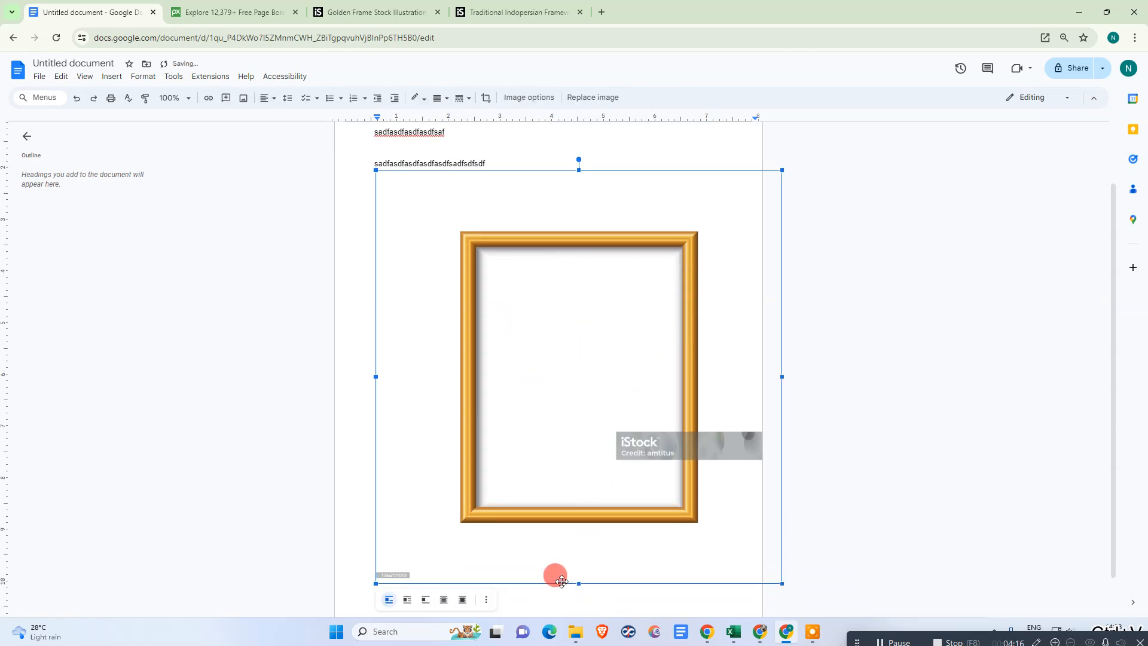
Go back to the Pixabay results, open the purple page frame with pink corner flowers and dismiss the sign-in prompt.
left_click(374, 12)
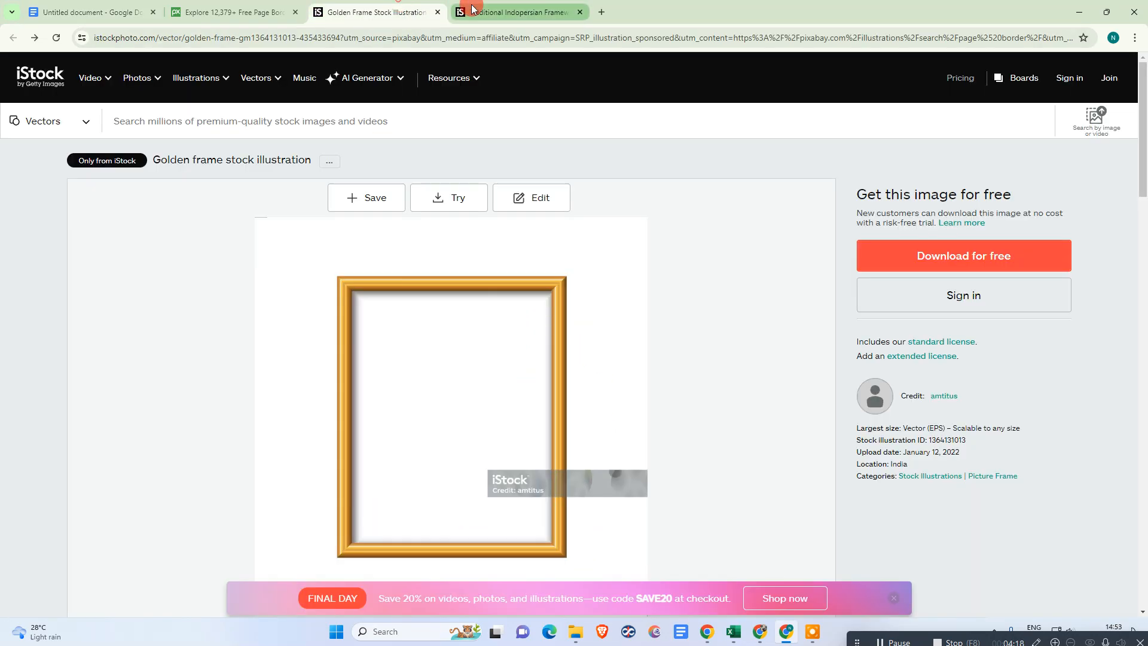
left_click(233, 12)
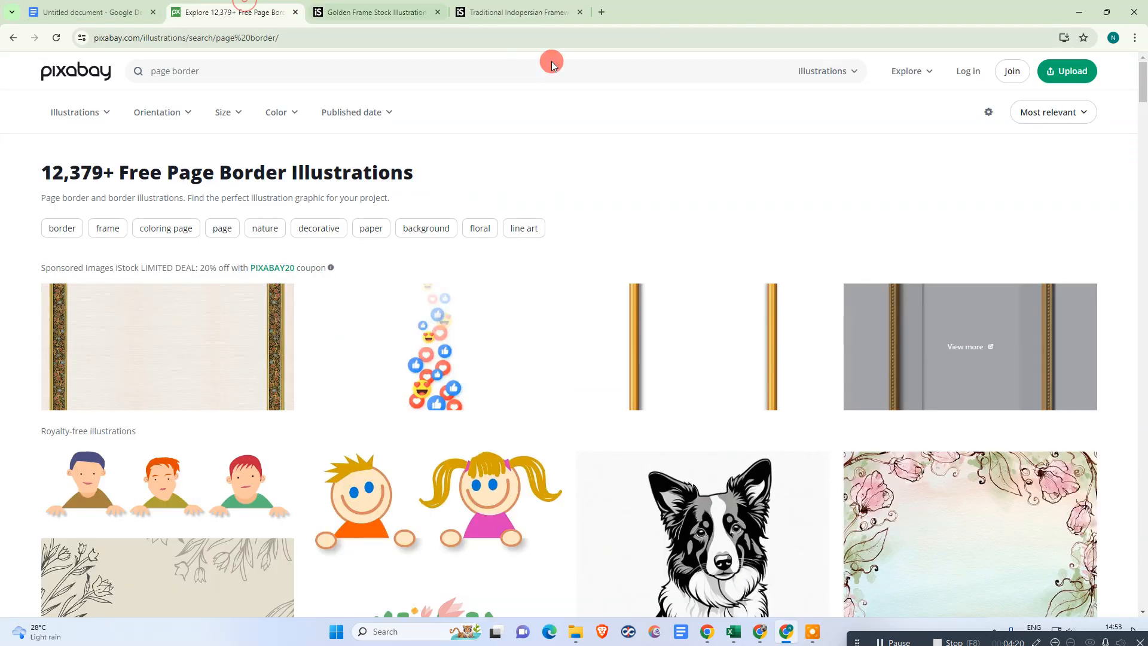
scroll(553, 253, "down", 8)
scroll(666, 281, "down", 6)
scroll(192, 259, "up", 4)
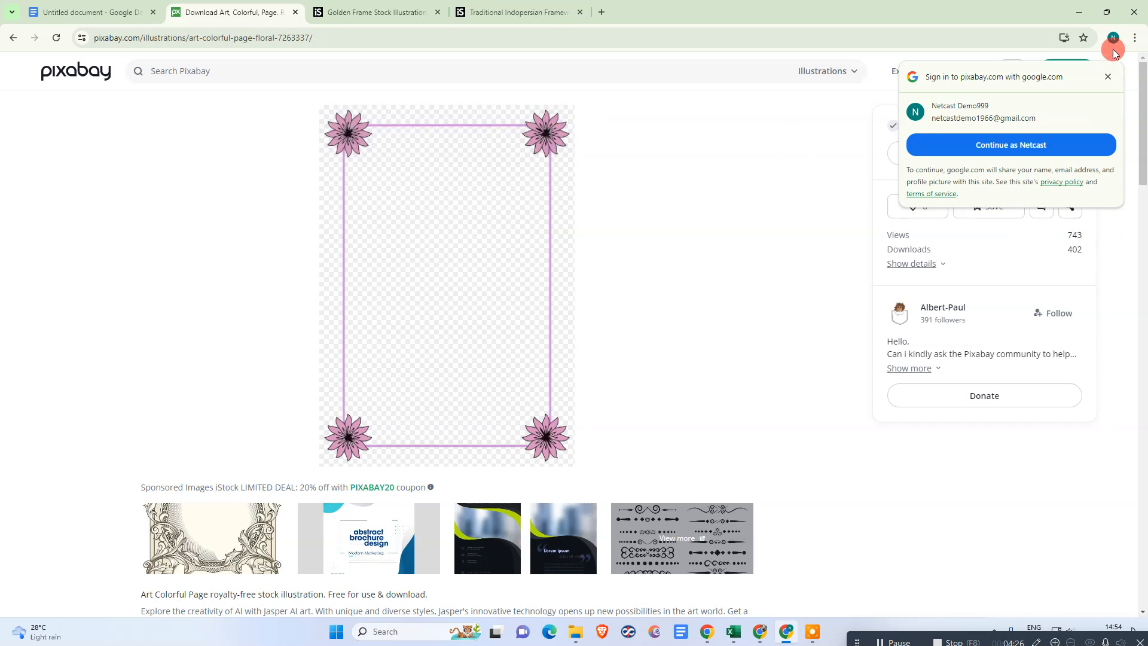
left_click(1105, 72)
Copy the pink flower frame image and paste it into the Google Docs document in place of the golden frame.
left_click(1015, 153)
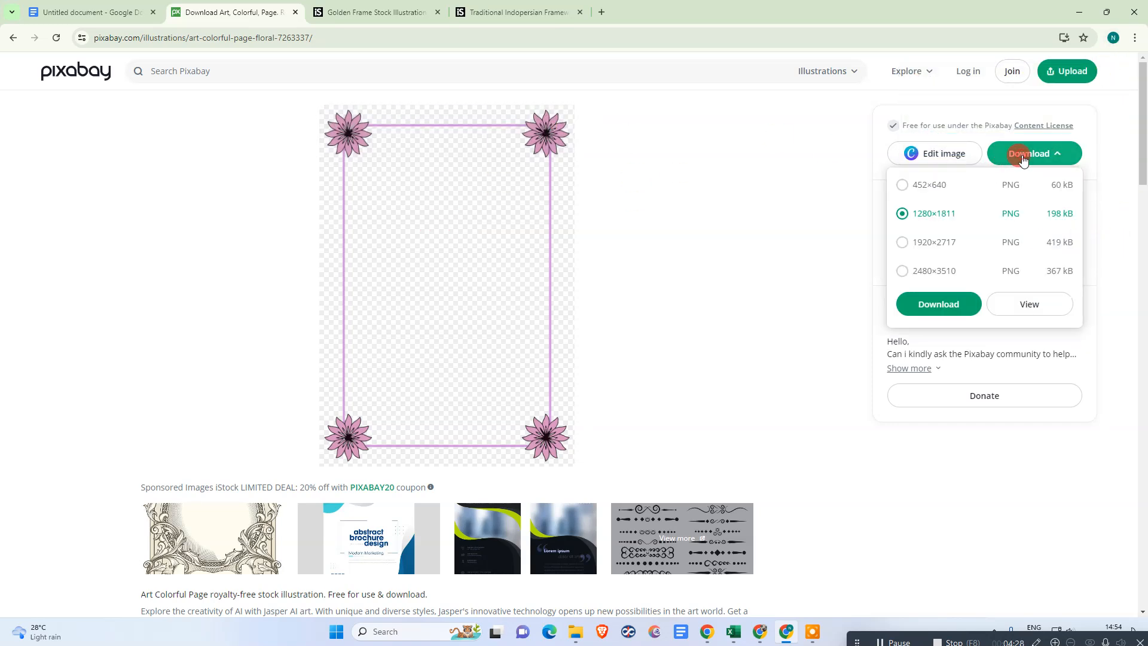
right_click(411, 250)
left_click(444, 296)
key("ctrl+1")
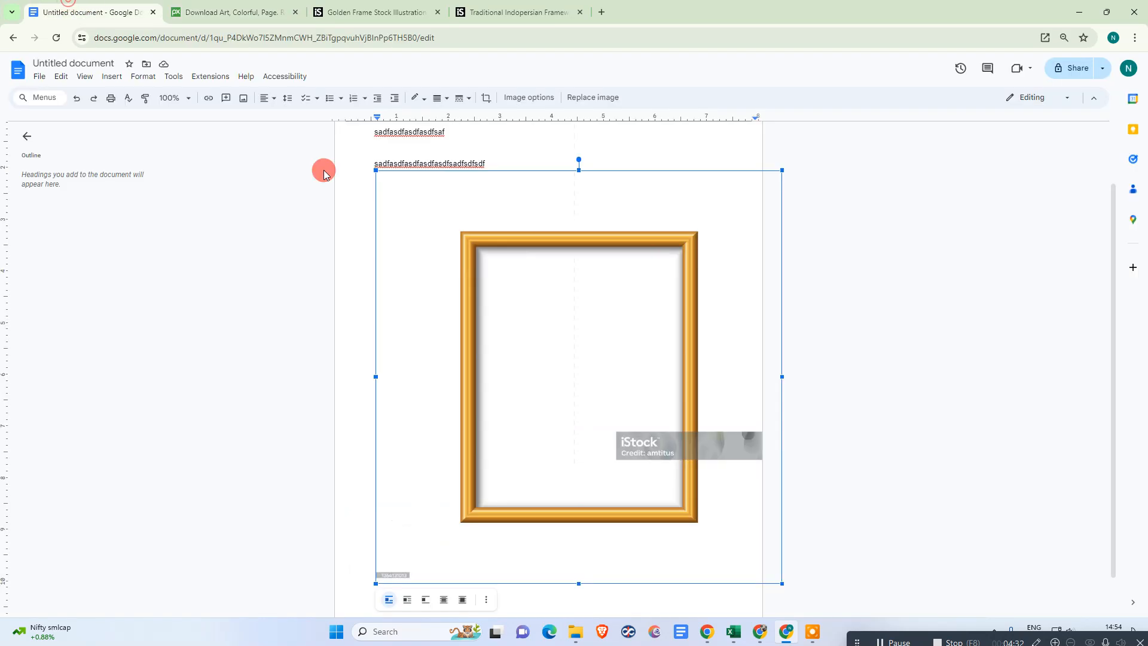
key("ctrl+v")
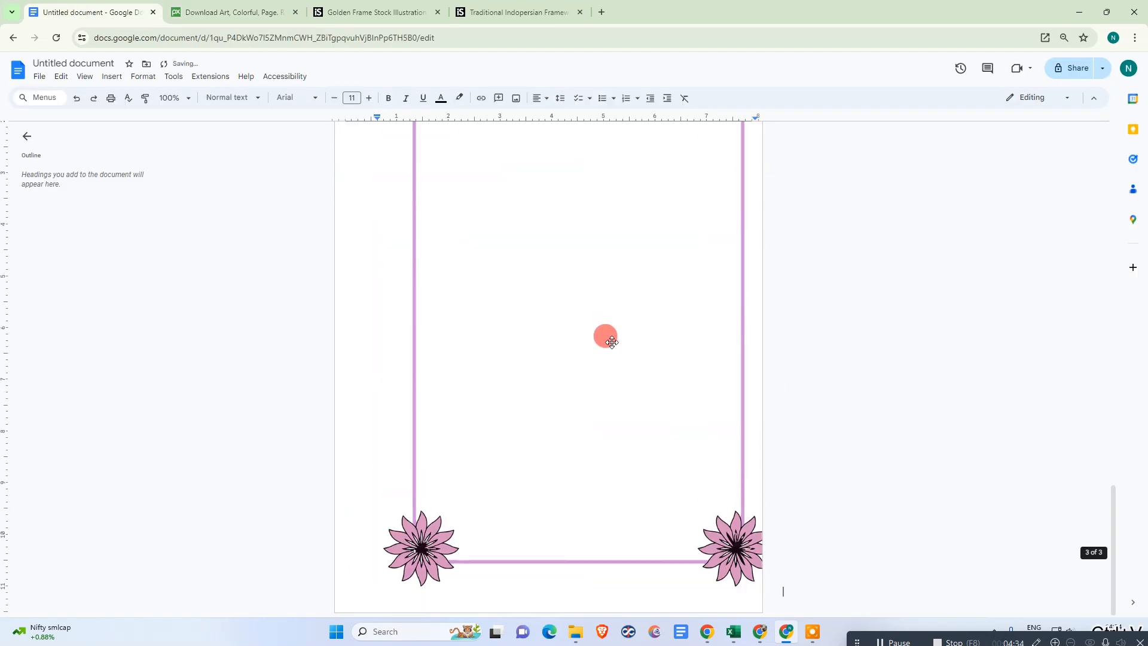
left_click(575, 477)
scroll(618, 379, "down", 5)
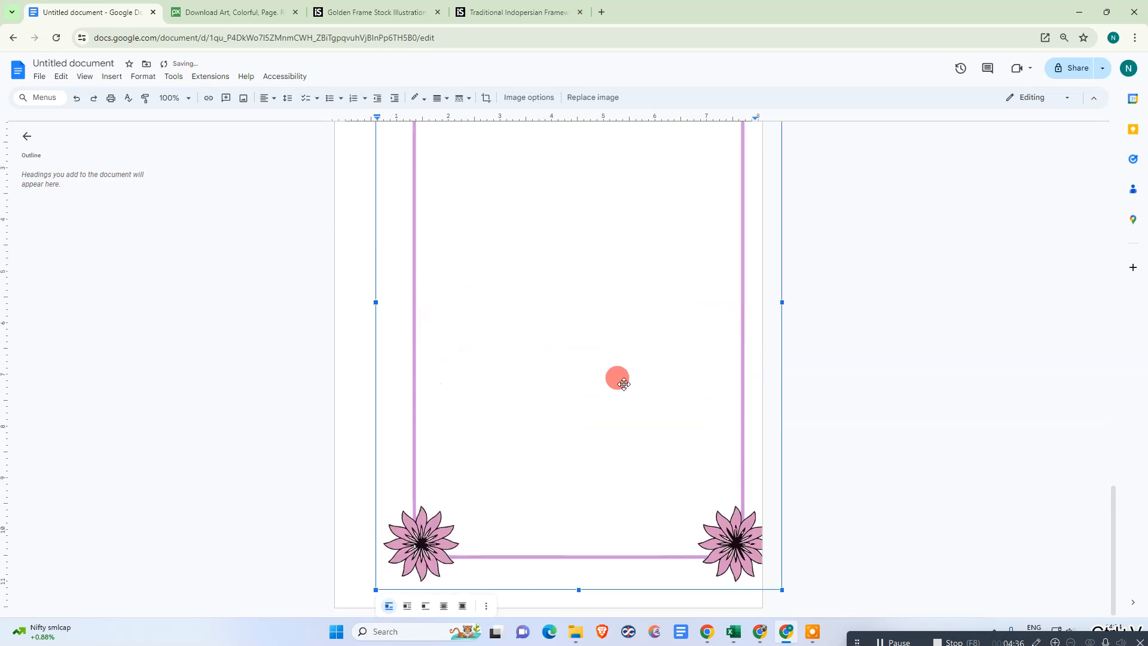
Set the flower frame image behind the text and move it up onto the first page, below the text lines.
left_click(443, 607)
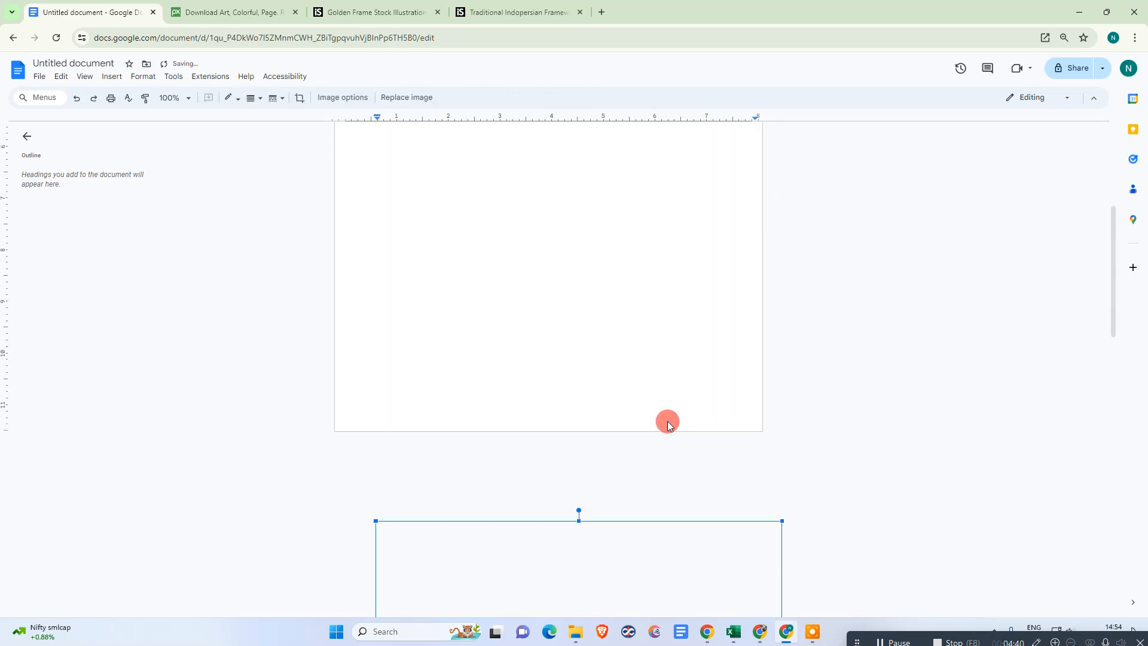
left_click_drag(564, 572, 484, 224)
scroll(490, 335, "up", 5)
left_click_drag(489, 510, 508, 171)
scroll(532, 389, "up", 1)
scroll(532, 449, "down", 2)
left_click_drag(520, 480, 534, 424)
scroll(536, 425, "up", 2)
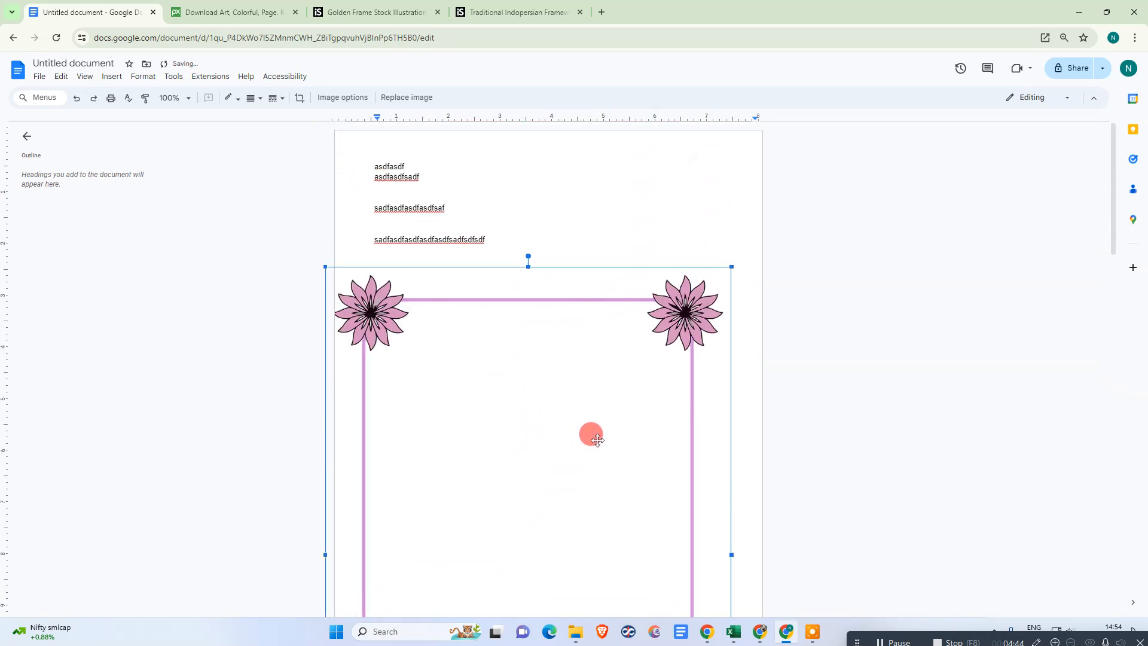
Change the flower frame's positioning to Fix position on page.
scroll(583, 382, "down", 2)
scroll(564, 237, "down", 8)
left_click(496, 217)
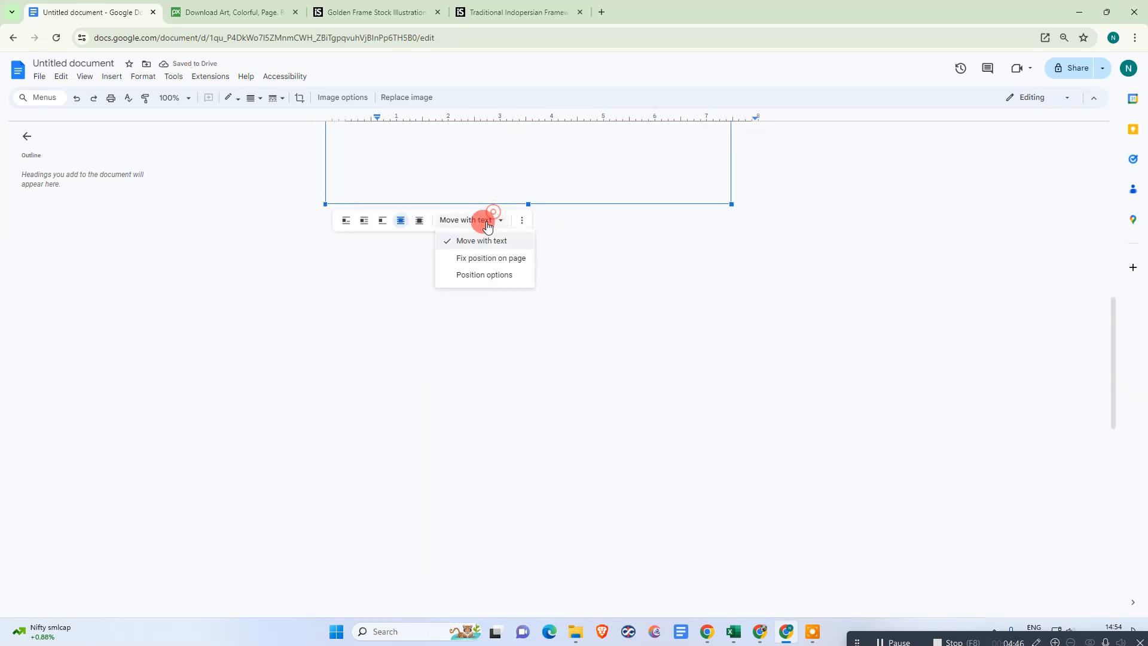
left_click(488, 260)
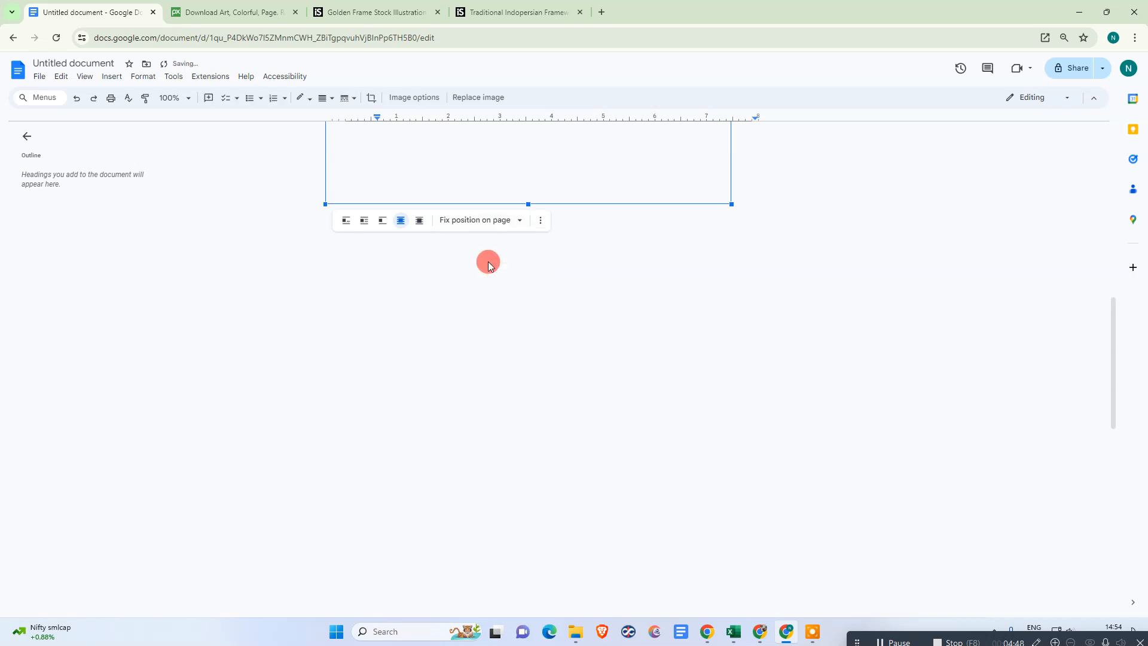
left_click(494, 223)
left_click(492, 257)
scroll(613, 272, "up", 8)
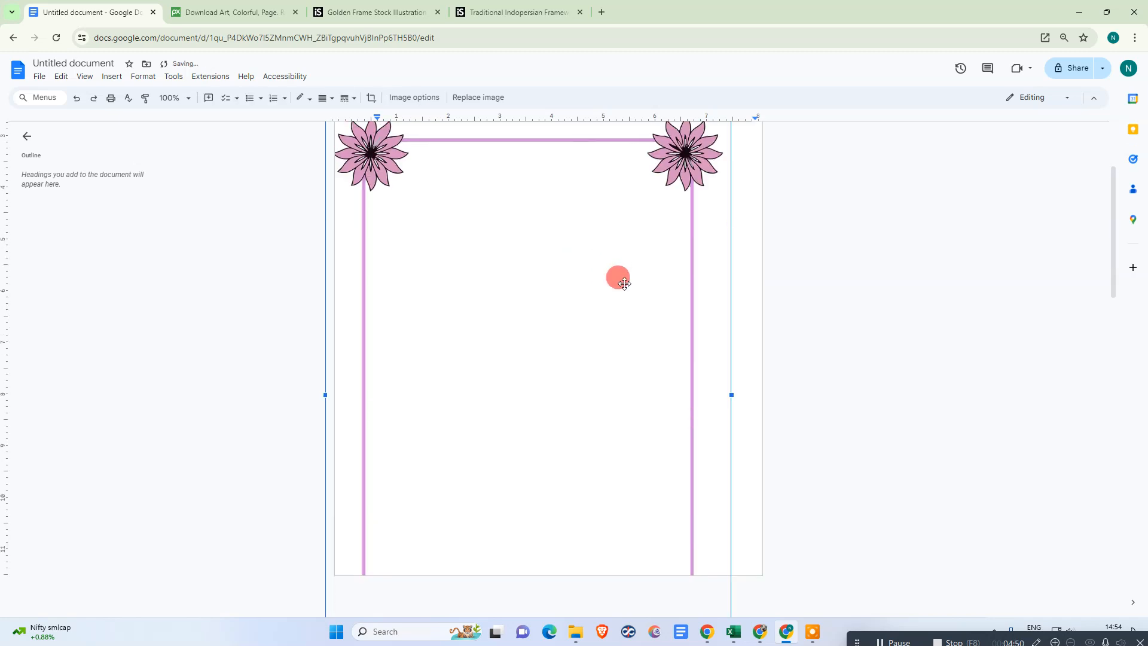
Center the flower frame on the first page and stretch its top, right and bottom edges toward the page borders.
left_click_drag(552, 309, 554, 340)
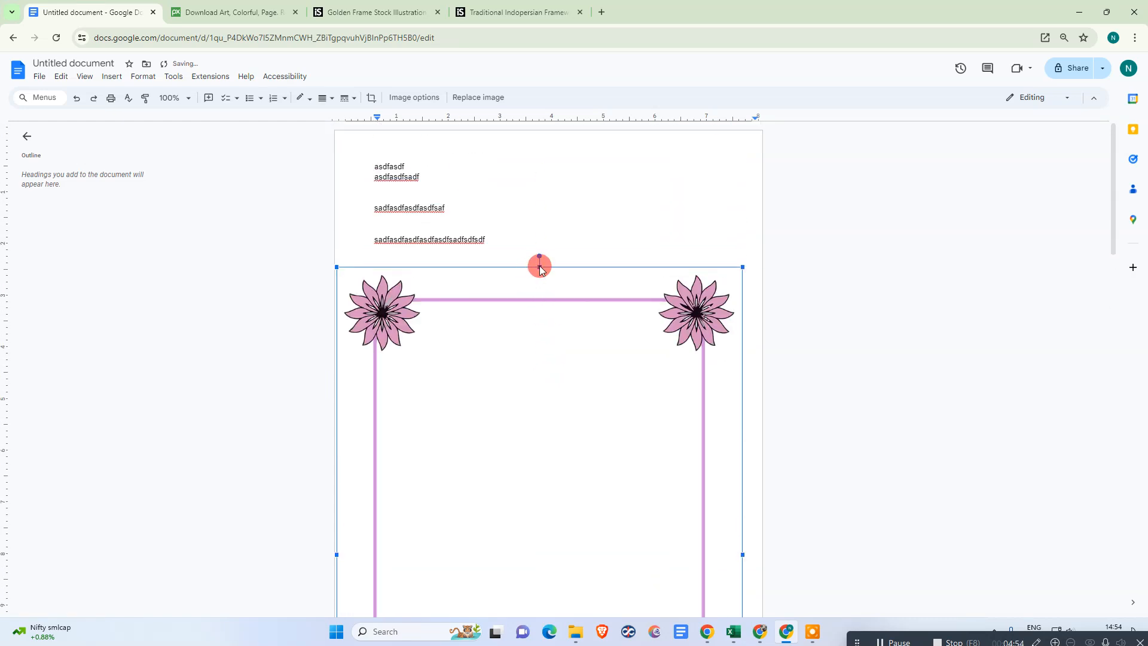
left_click_drag(539, 267, 539, 130)
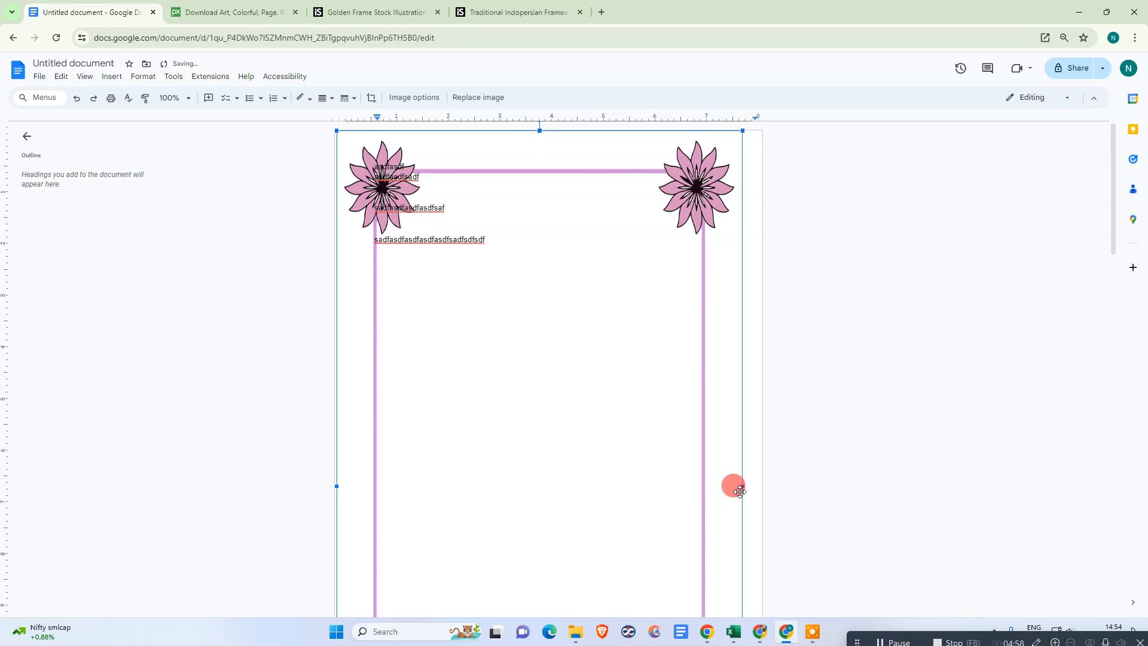
left_click_drag(743, 485, 764, 478)
scroll(607, 403, "down", 10)
scroll(587, 345, "up", 4)
scroll(586, 344, "up", 2)
left_click_drag(551, 523, 550, 415)
scroll(688, 383, "up", 5)
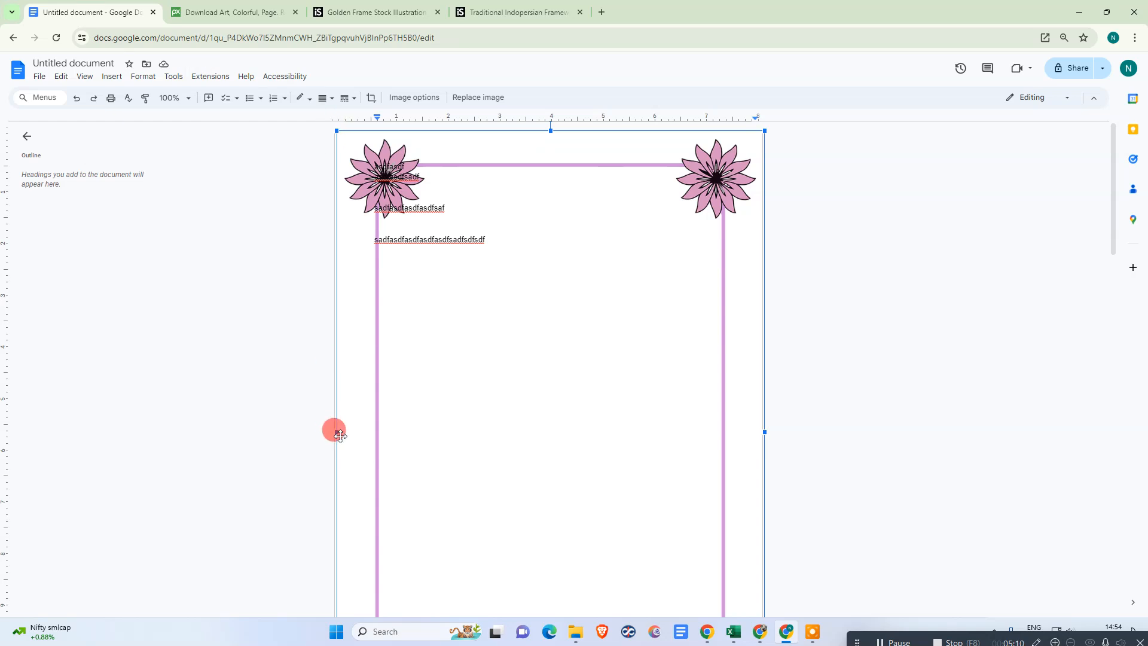
Fine-tune the flower frame's left, right and bottom edges so they line up with the page edges.
mouse_move(337, 432)
left_mouse_down()
mouse_move(362, 433)
mouse_move(346, 439)
left_mouse_up()
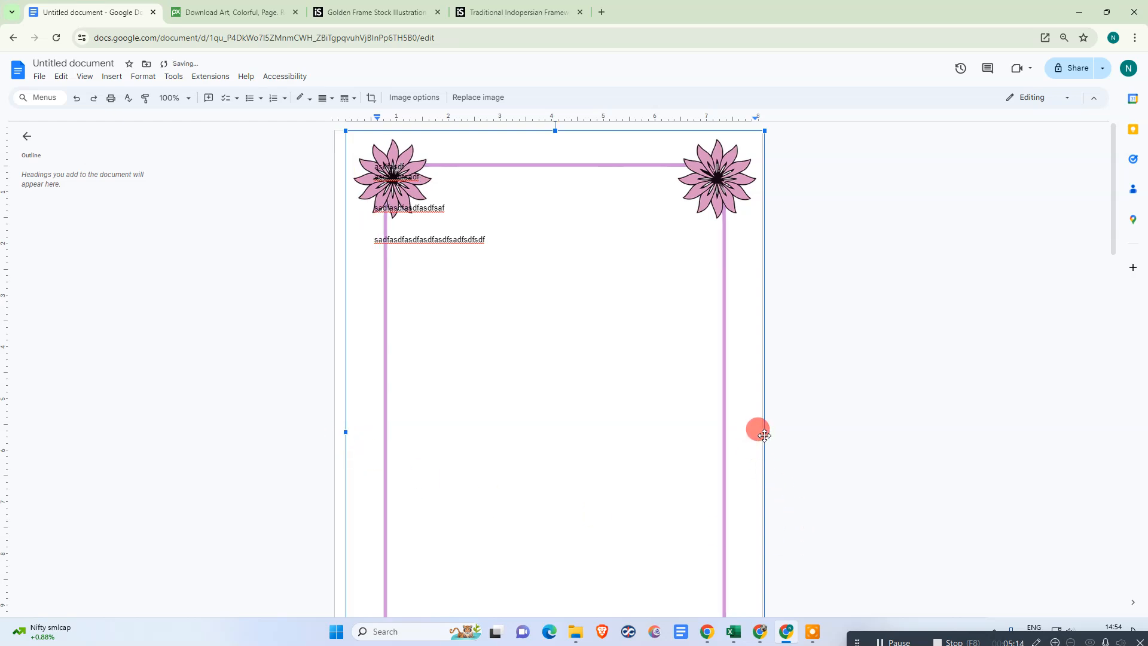
mouse_move(764, 431)
left_mouse_down()
mouse_move(744, 428)
mouse_move(754, 431)
left_mouse_up()
left_click(341, 437)
left_click(401, 411)
left_click_drag(346, 431, 328, 430)
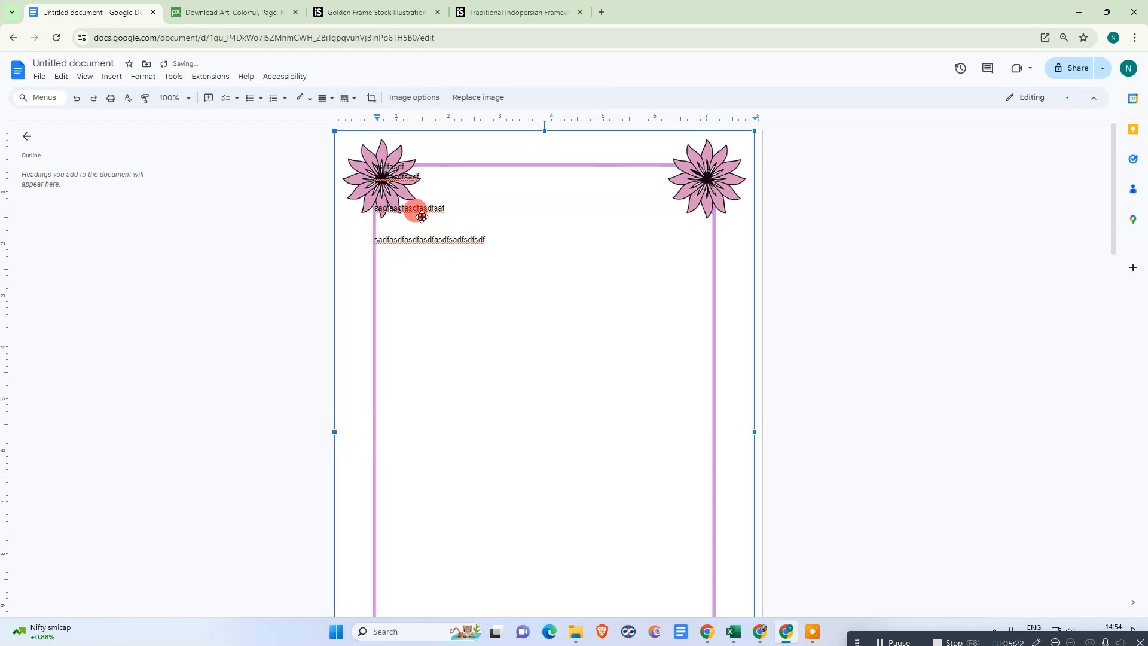
left_click(921, 281)
left_click(687, 261)
left_click_drag(755, 431, 784, 433)
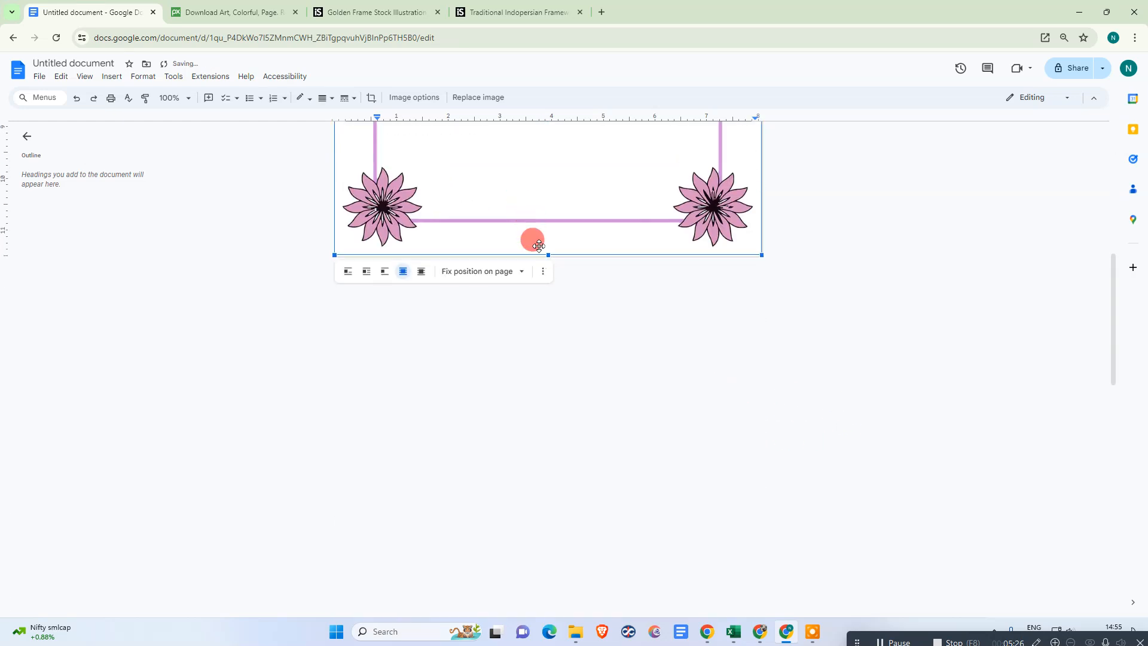
left_click_drag(548, 253, 548, 255)
left_click(615, 335)
scroll(619, 338, "up", 8)
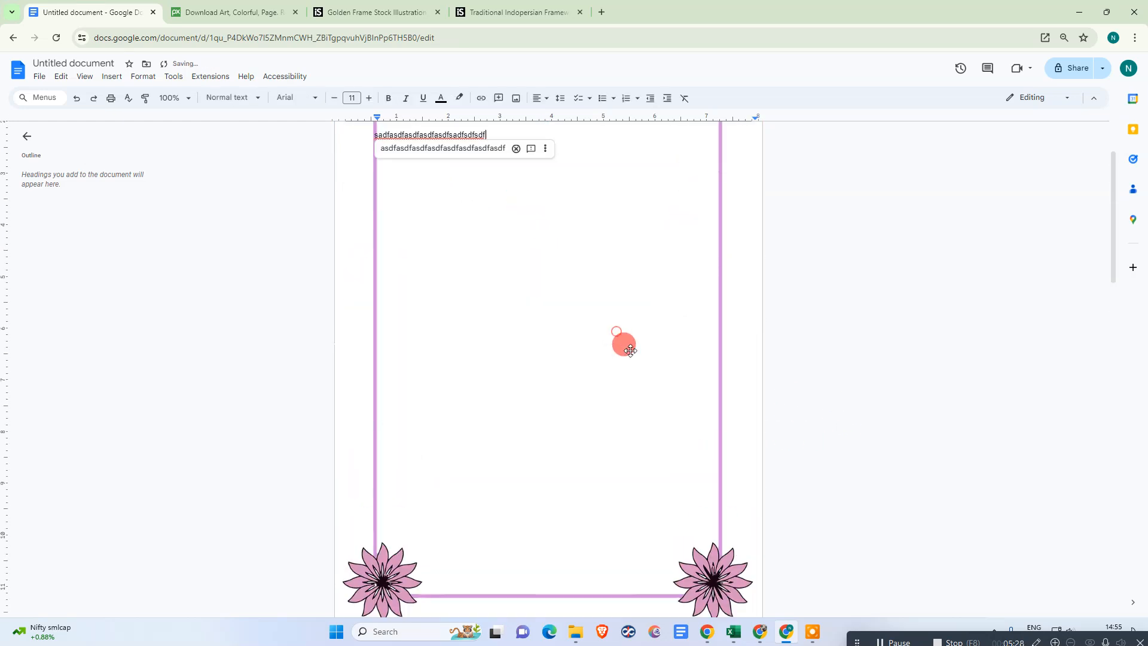
left_click(592, 322)
right_click(592, 239)
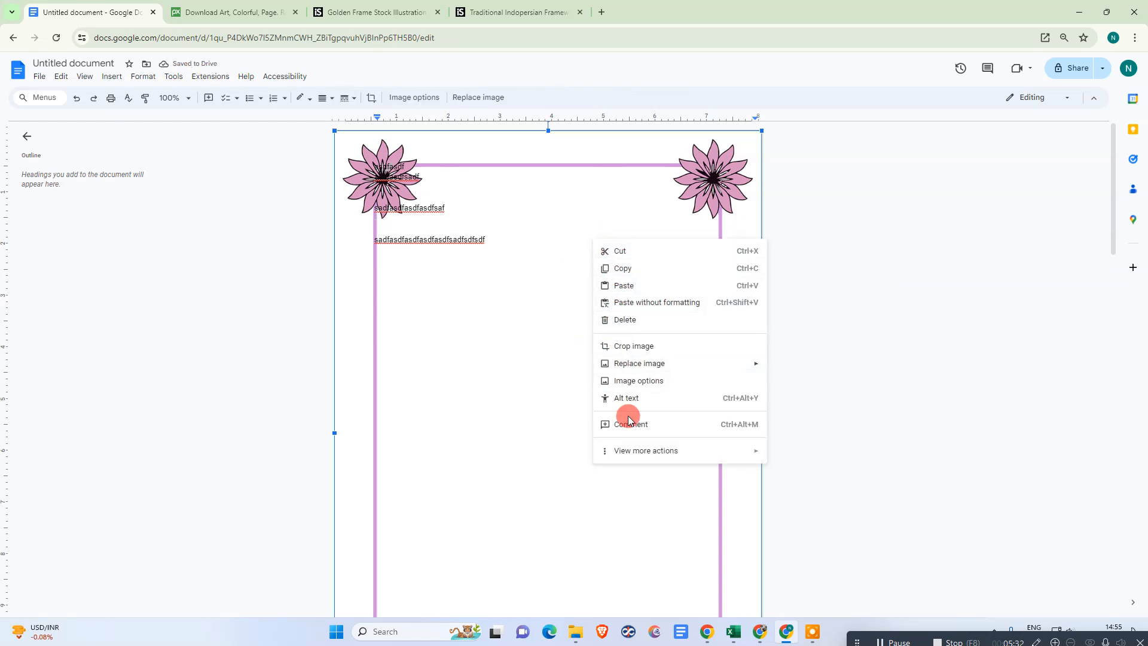
left_click(642, 452)
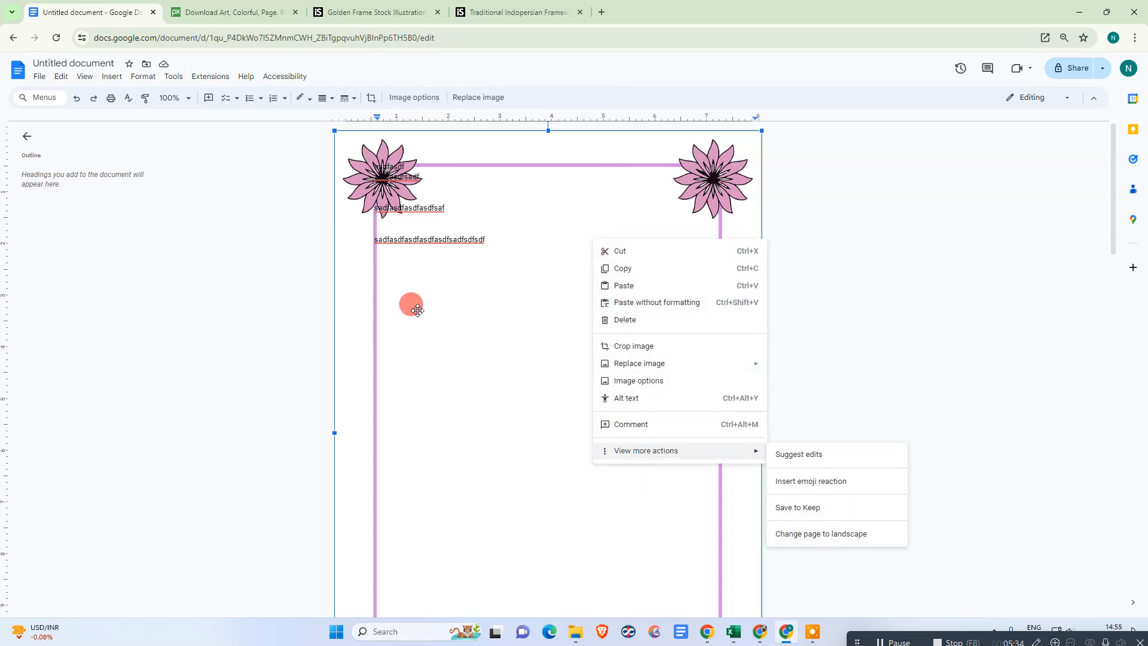
left_click(419, 321)
Indent the third text line by about 1 inch to move it clear of the frame's border.
left_click_drag(378, 121, 435, 121)
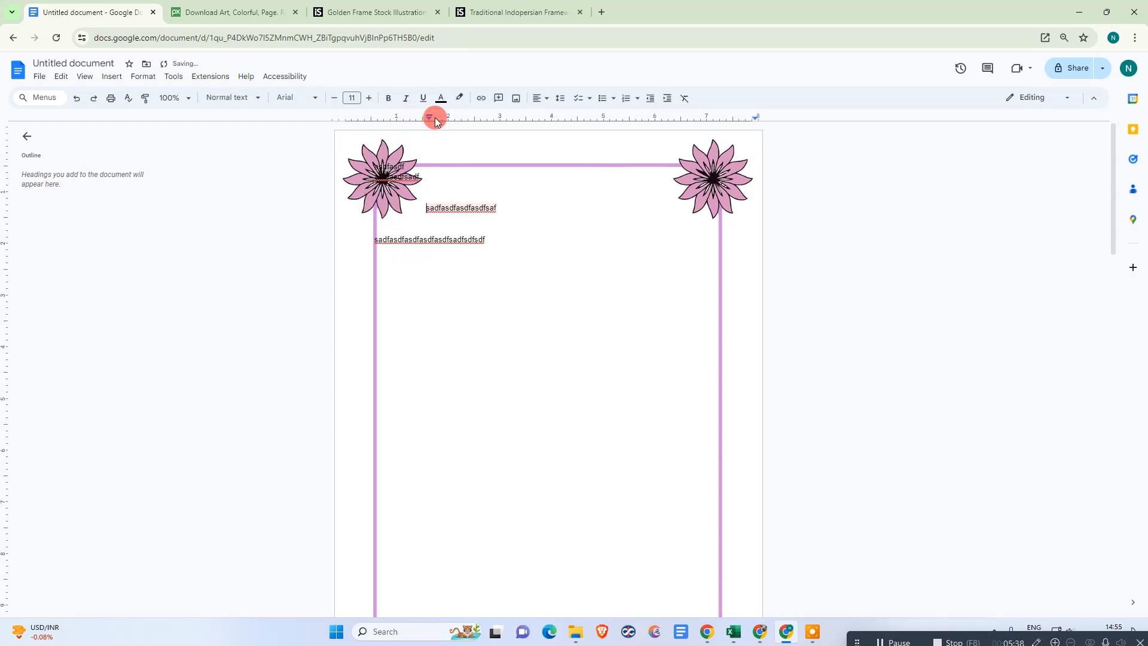
left_click(434, 211)
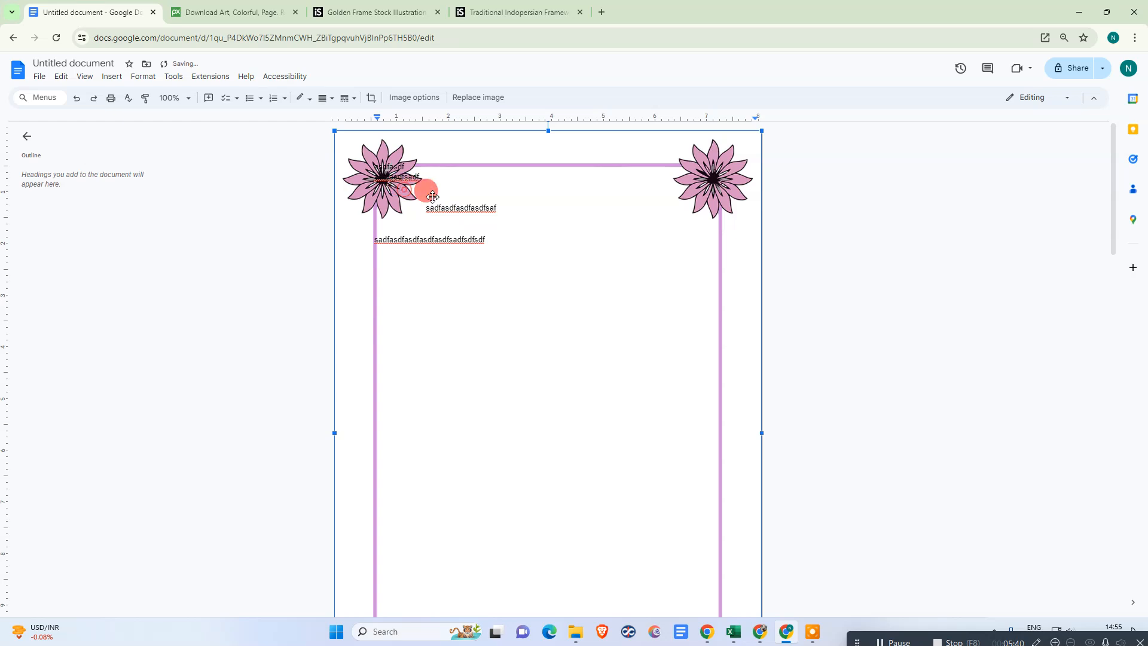
left_click(468, 239)
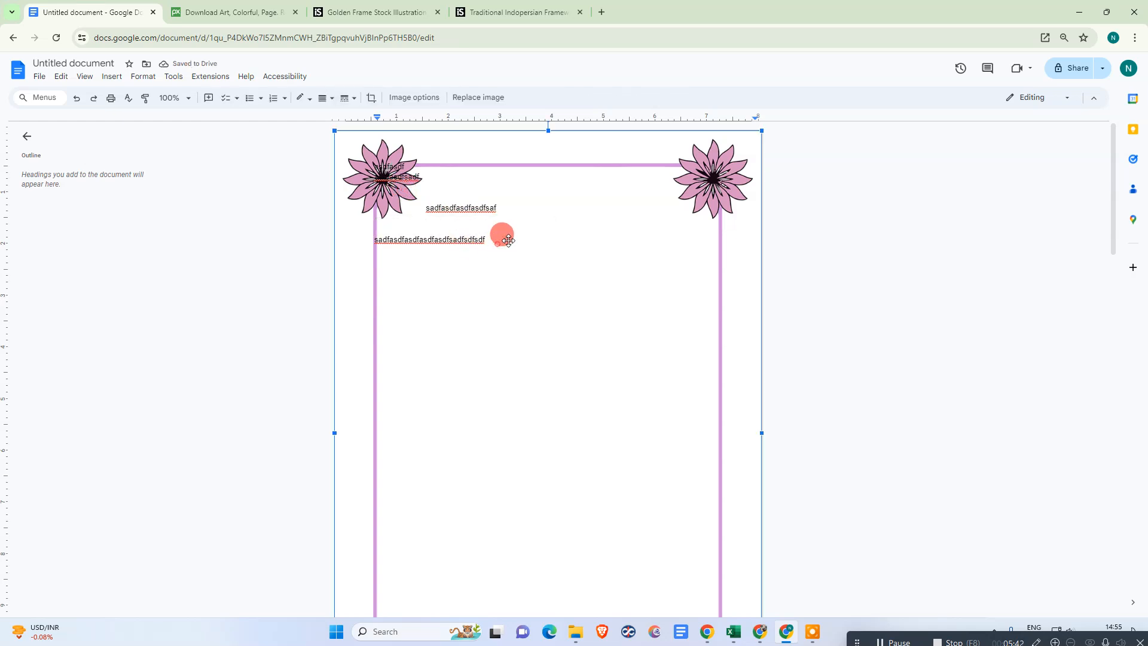
Delete all the sample text from the document, keeping the flower frame.
left_click(480, 207)
key("ctrl+a")
key("BackSpace")
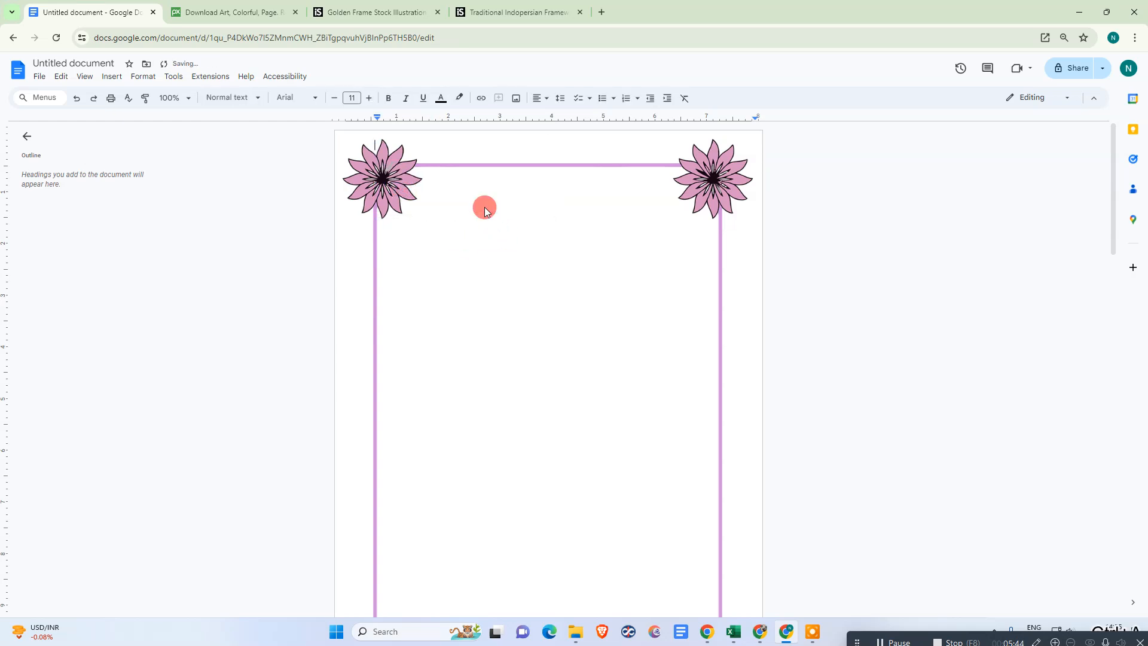
Set the left indent to about 1.4 inches and the right indent to about 6.75 inches, and enter filler text inside the frame.
left_click_drag(378, 122, 415, 120)
left_click_drag(756, 120, 693, 121)
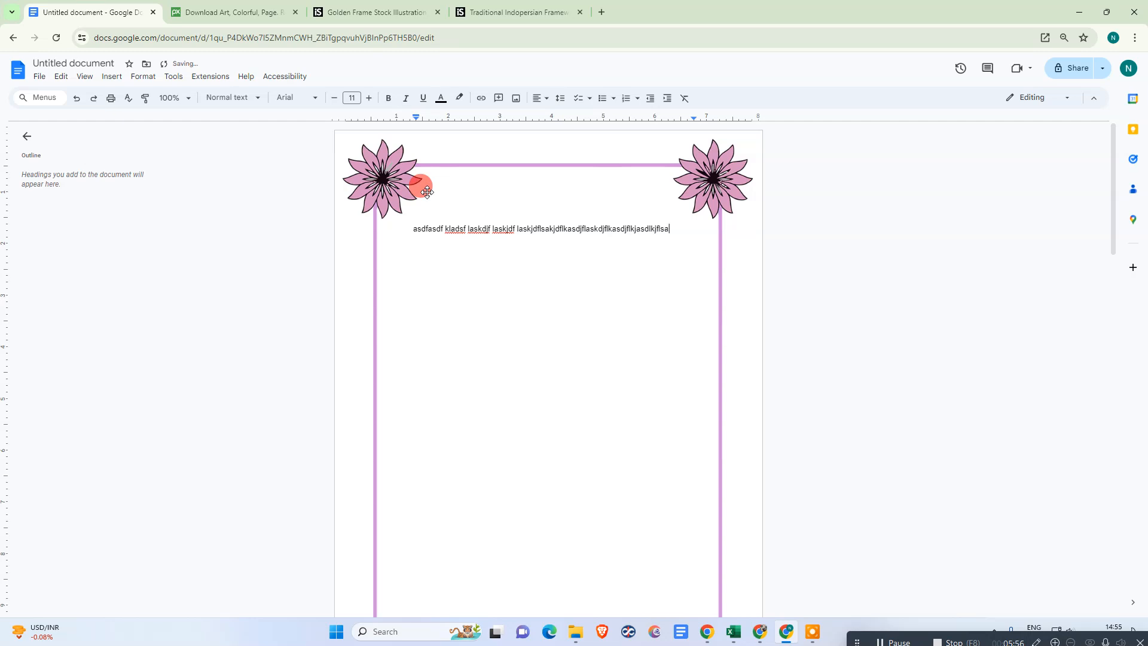
type("jdflasjdlkfj")
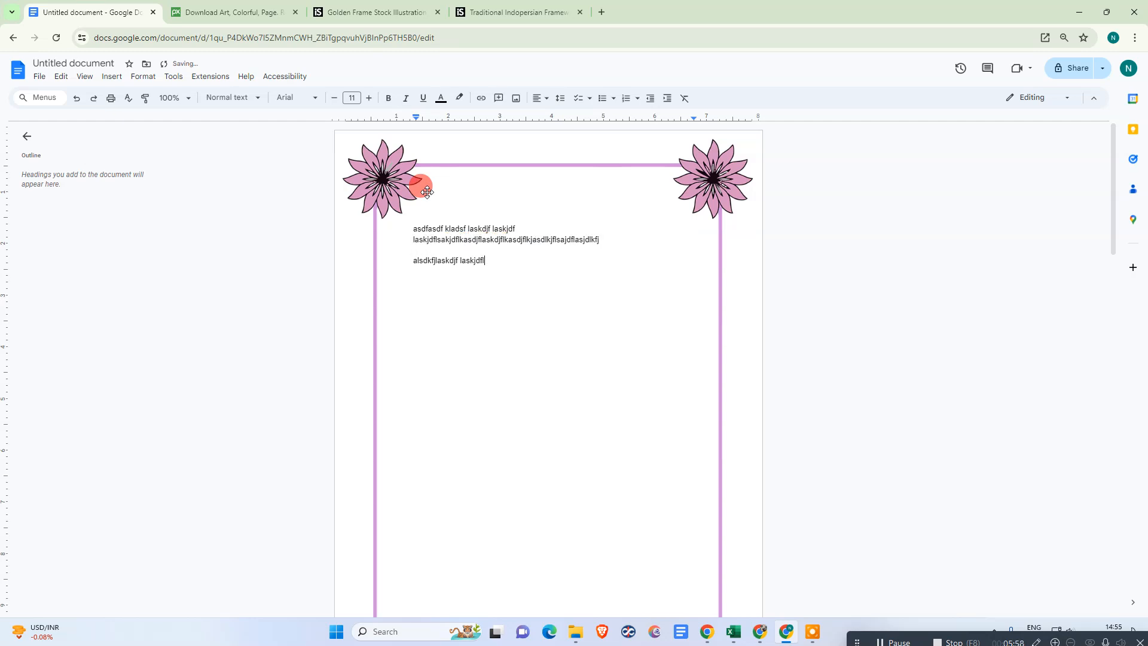